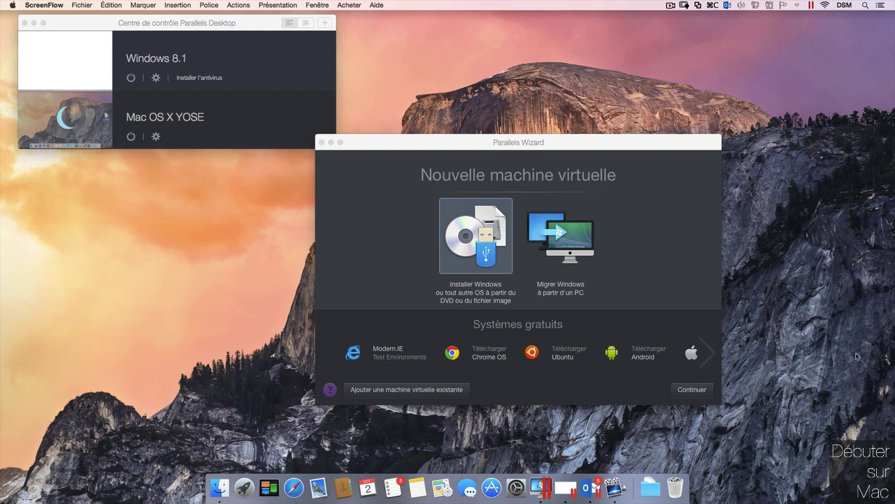
- Arrange the Parallels Wizard and the Parallels Desktop control center window side by side on the desktop
left_click(214, 126)
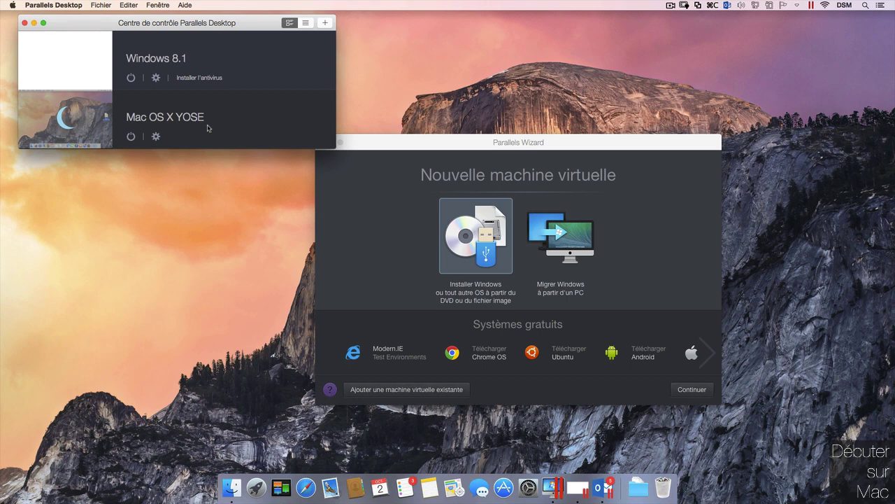
left_click_drag(673, 142, 743, 23)
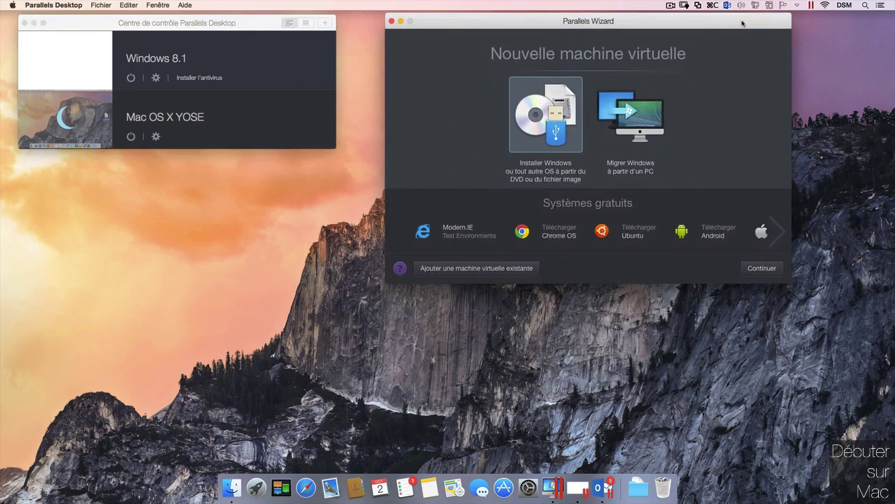
left_click_drag(192, 24, 219, 133)
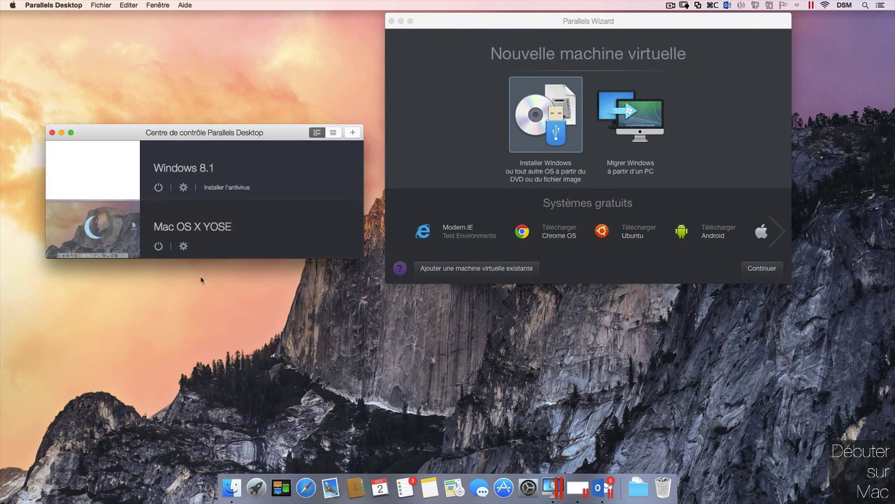
- Look at the general configuration settings of the Windows 8.1 virtual machine and close them
left_click(184, 187)
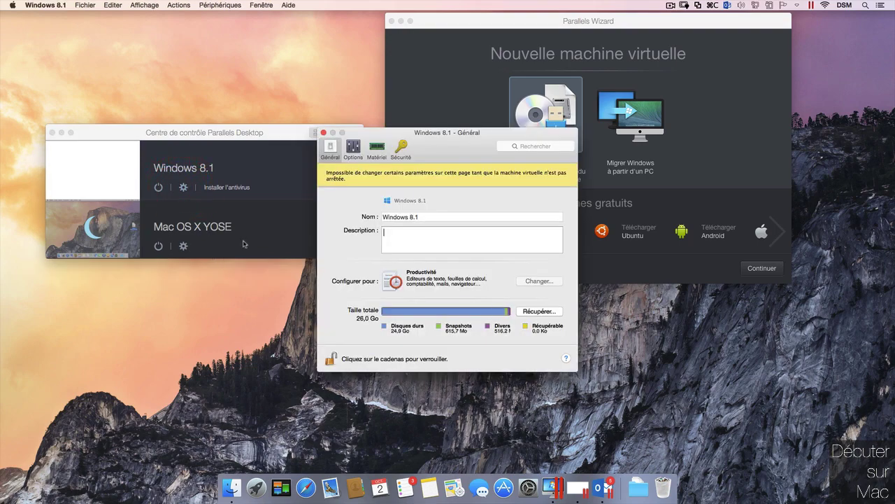
left_click_drag(478, 132, 530, 148)
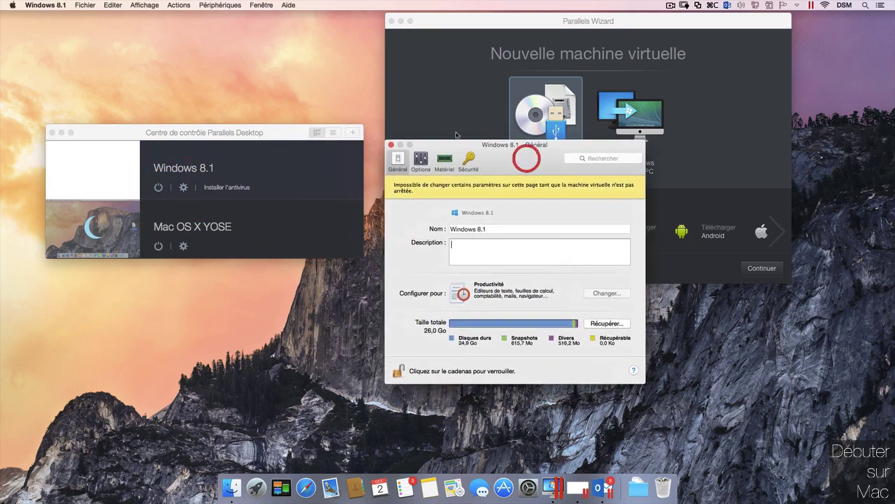
left_click(391, 147)
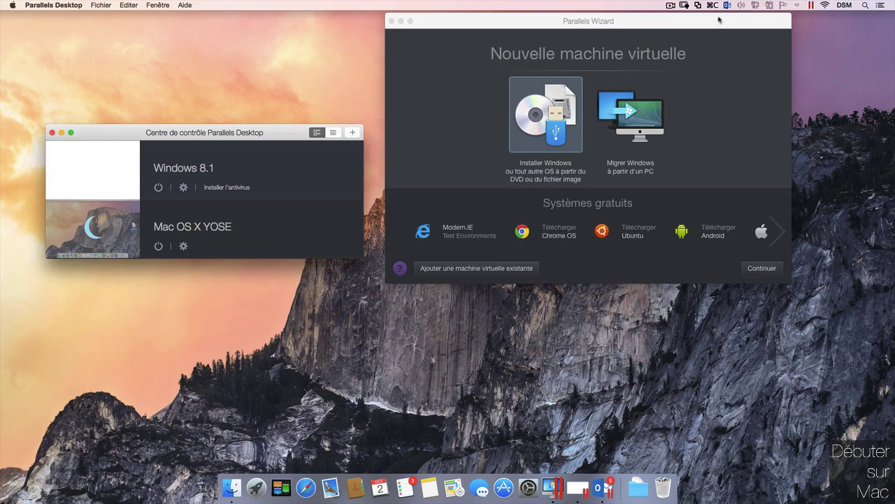
- Review the Modern.IE test environment versions, accepting the licence terms, and return to the new virtual machine choices
left_click_drag(720, 21, 528, 97)
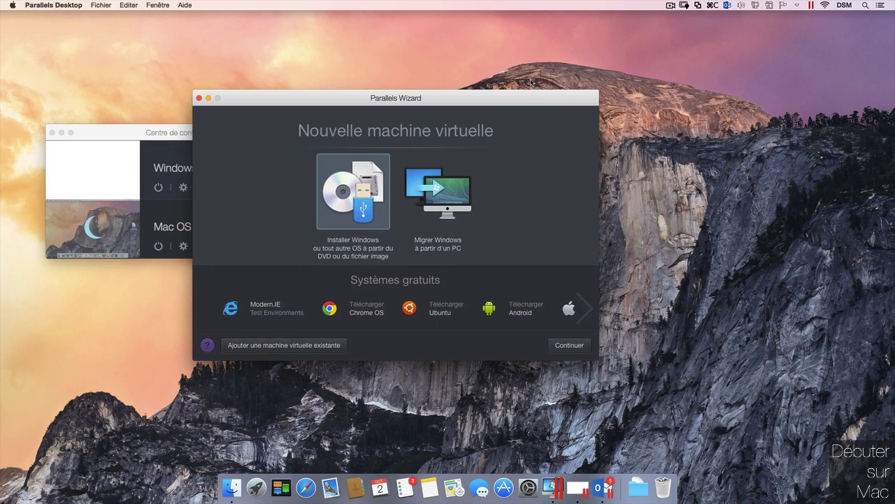
left_click(268, 309)
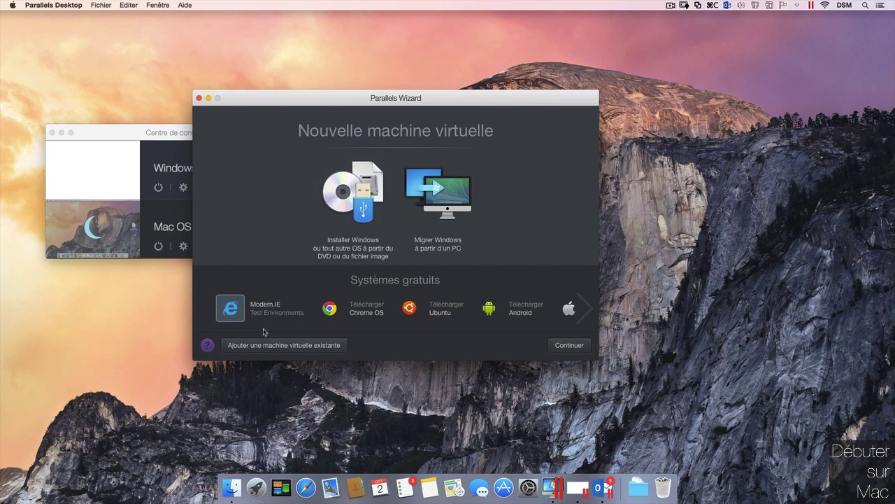
left_click(586, 346)
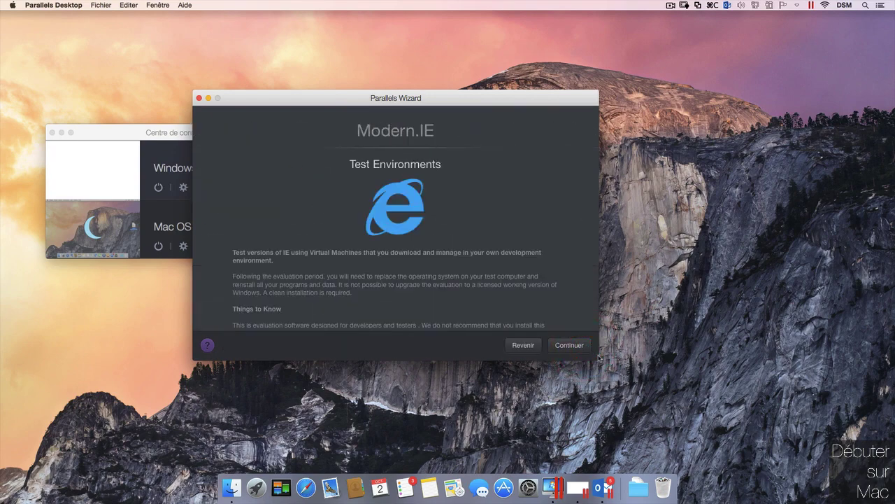
left_click(572, 345)
left_click(565, 339)
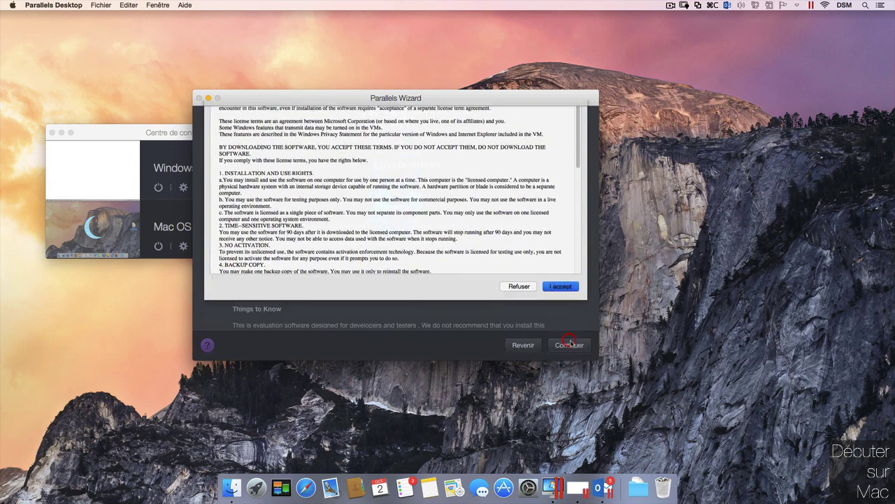
scroll(452, 305, "down", 5)
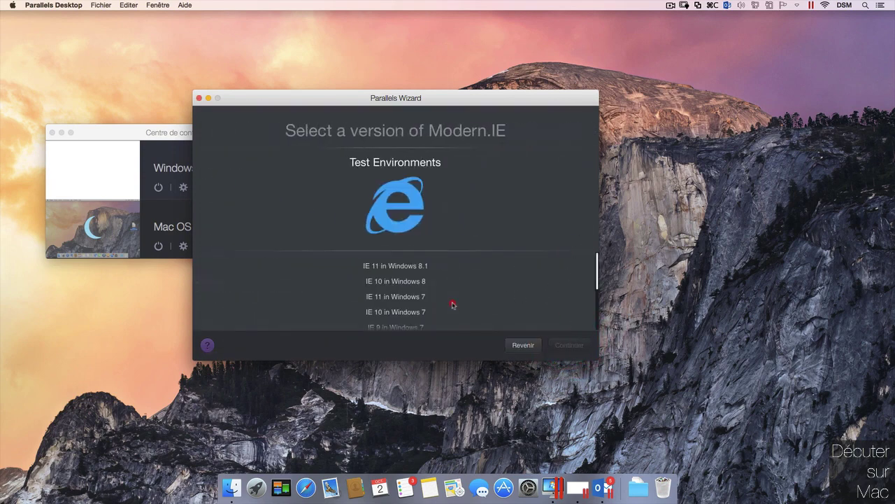
scroll(455, 235, "up", 3)
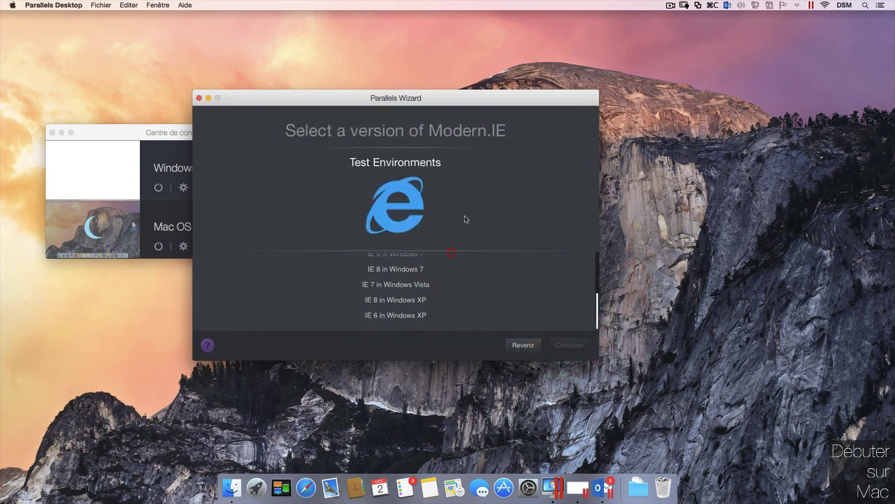
left_click(523, 345)
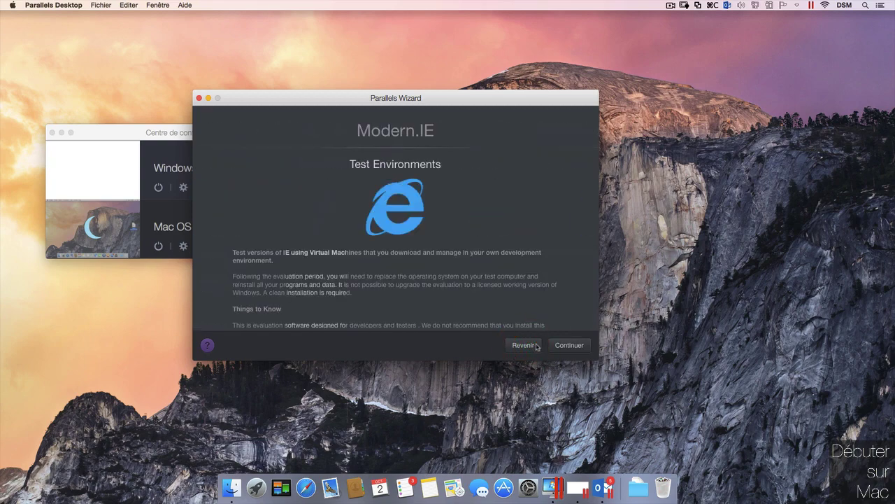
left_click(527, 346)
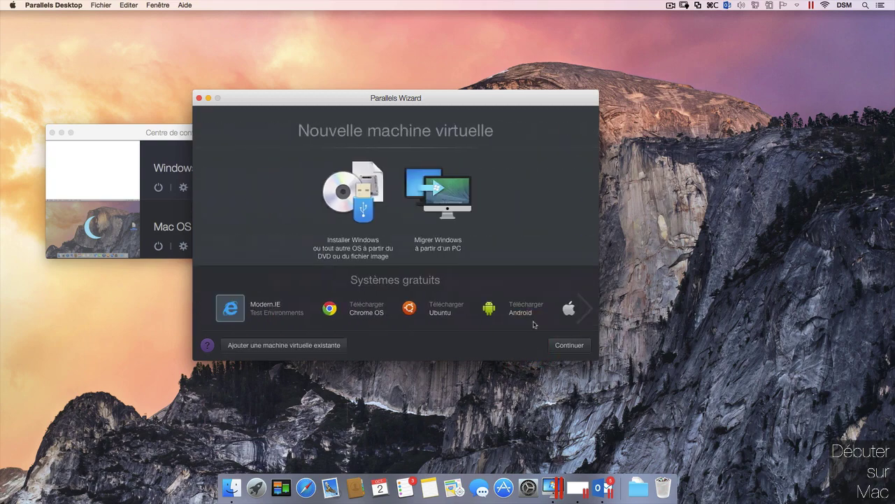
- Select Chrome OS among the free systems and look through the rest of the list up to OS X
left_click(362, 310)
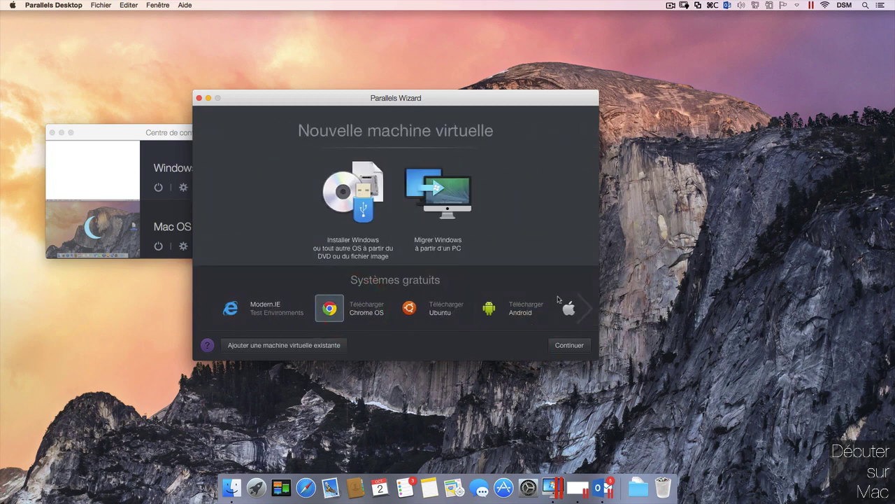
left_click(591, 310)
left_click(591, 310)
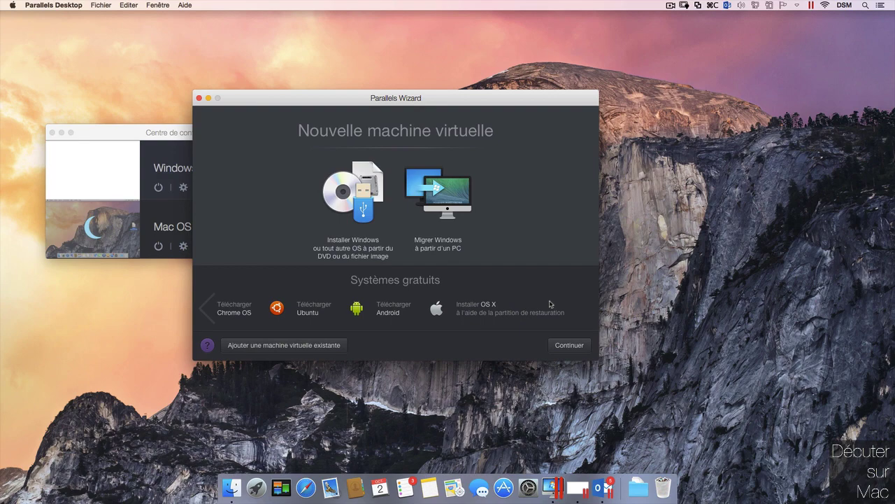
- Open the Windows ISO image from the OCZ-180 drive with Parallels Desktop, switching to Finder to get it
left_click(231, 487)
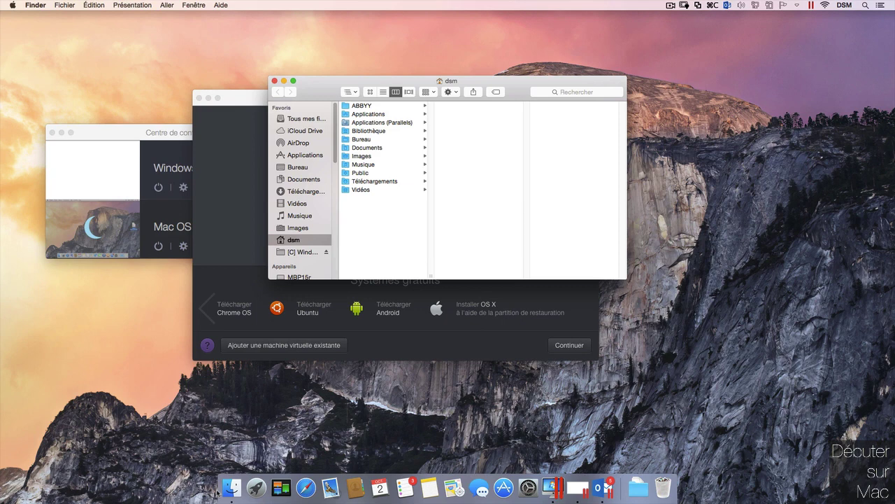
scroll(308, 195, "down", 5)
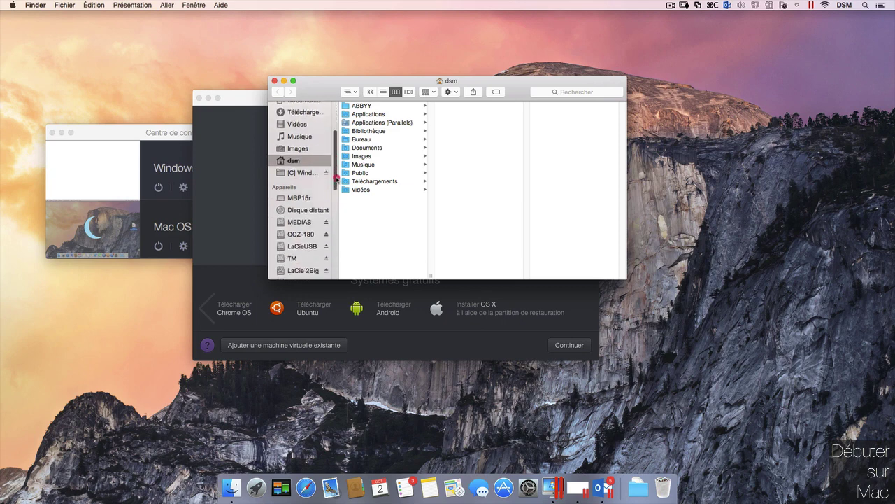
left_click(306, 195)
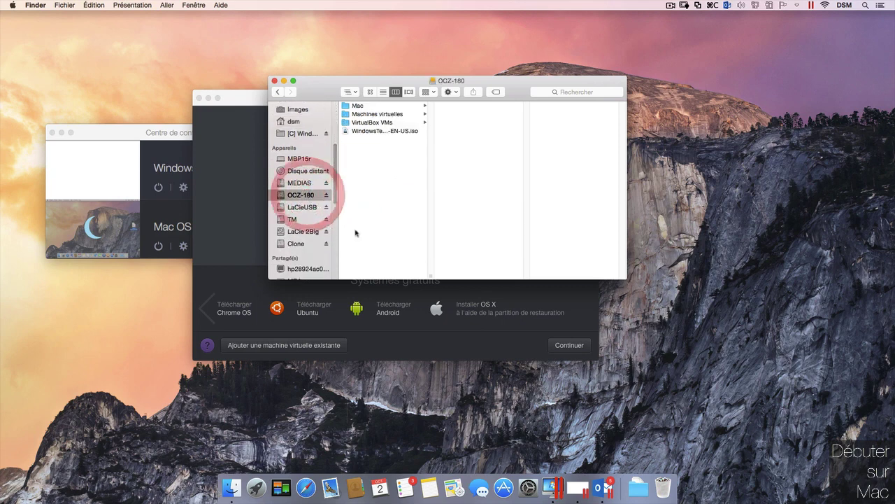
left_click_drag(408, 132, 554, 485)
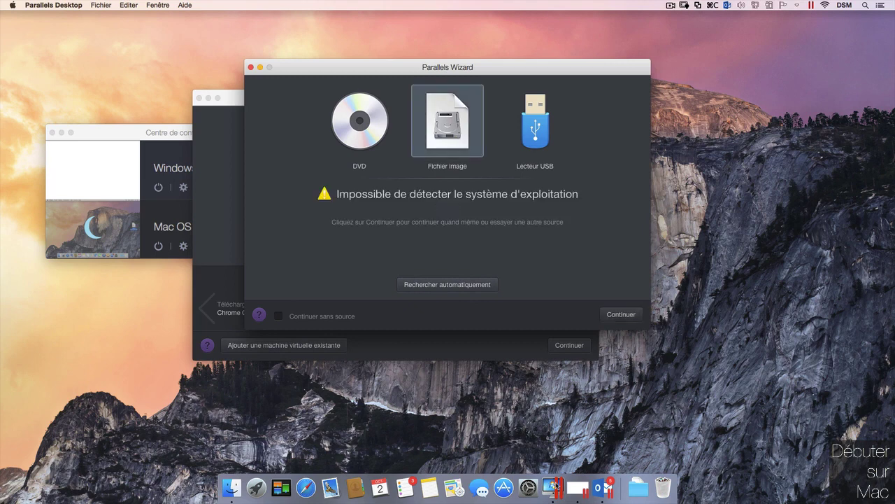
- Continue with the image as a manually chosen Windows system, keeping Productivité as its main use
left_click(622, 314)
left_click(520, 108)
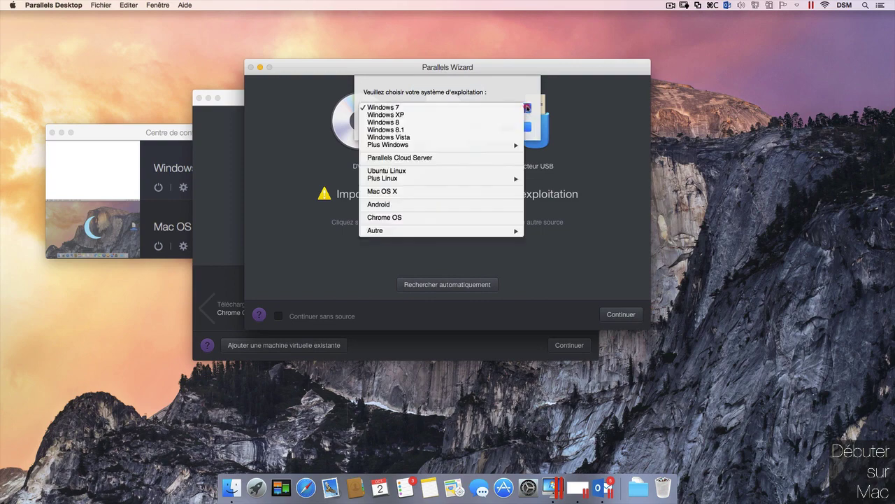
left_click(519, 127)
left_click(517, 126)
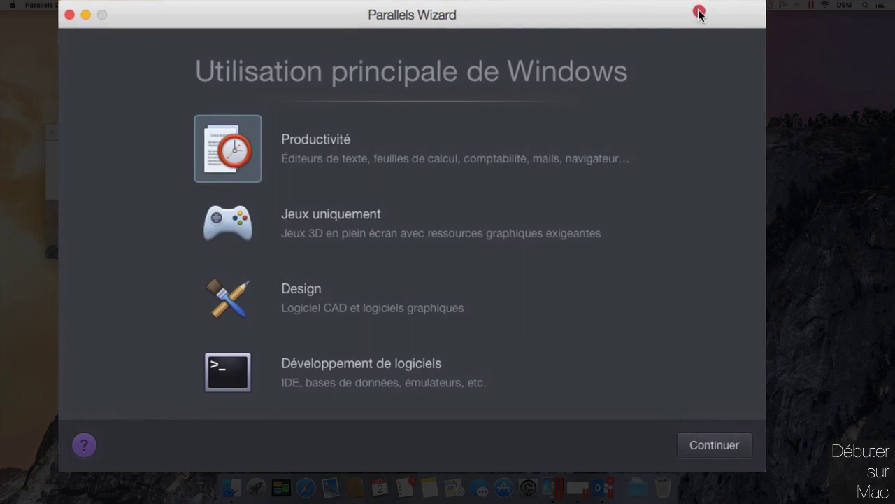
left_click_drag(698, 10, 687, 4)
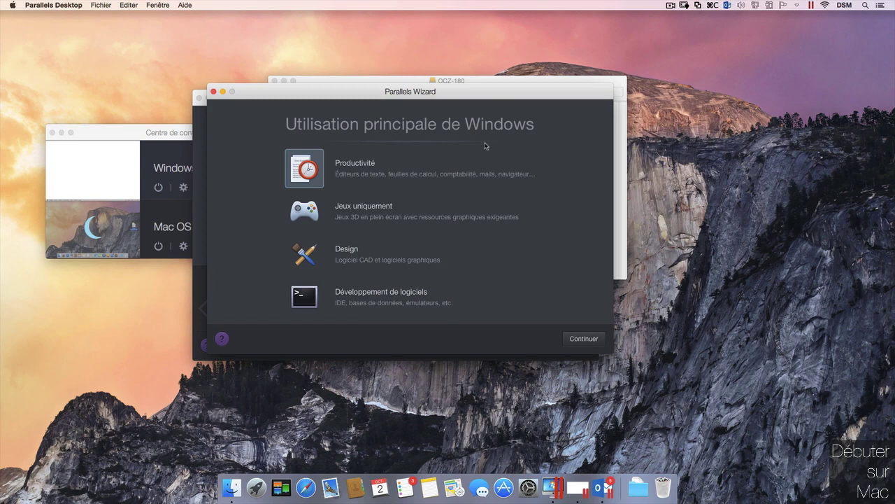
left_click(585, 339)
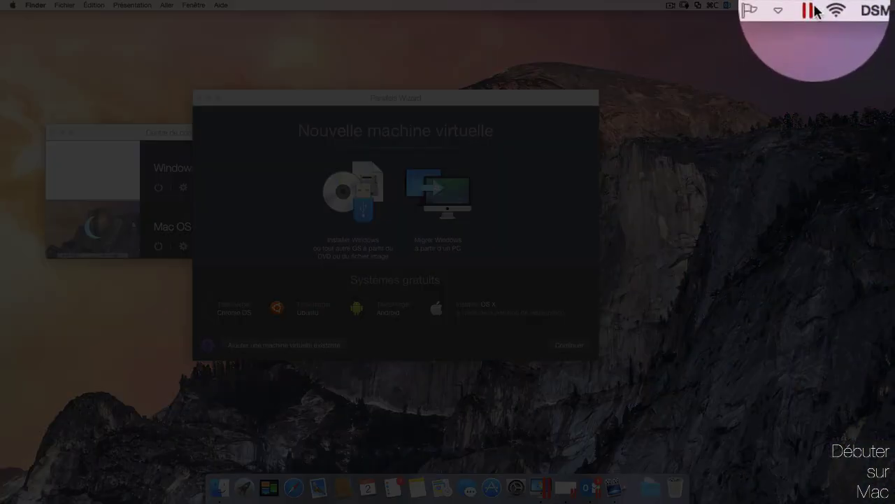
- Look through the Parallels Desktop commands offered in the Mac menu bar and return to the wizard window
left_click(812, 5)
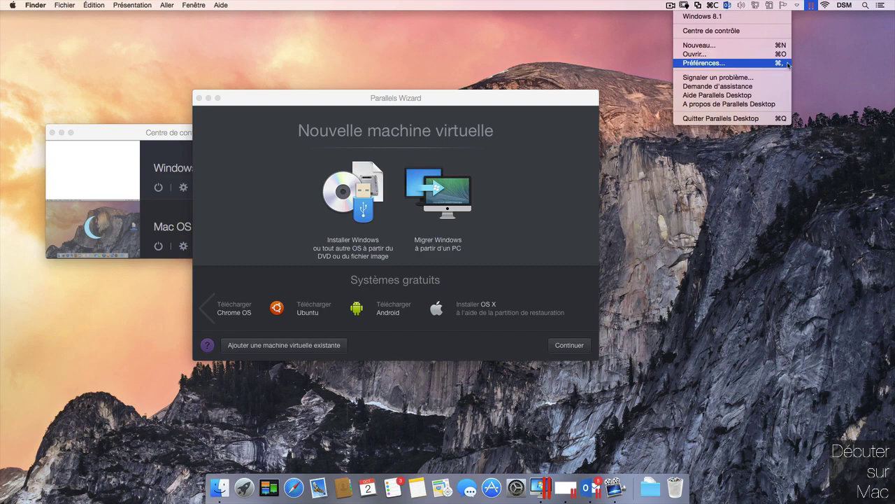
left_click(811, 5)
left_click(560, 96)
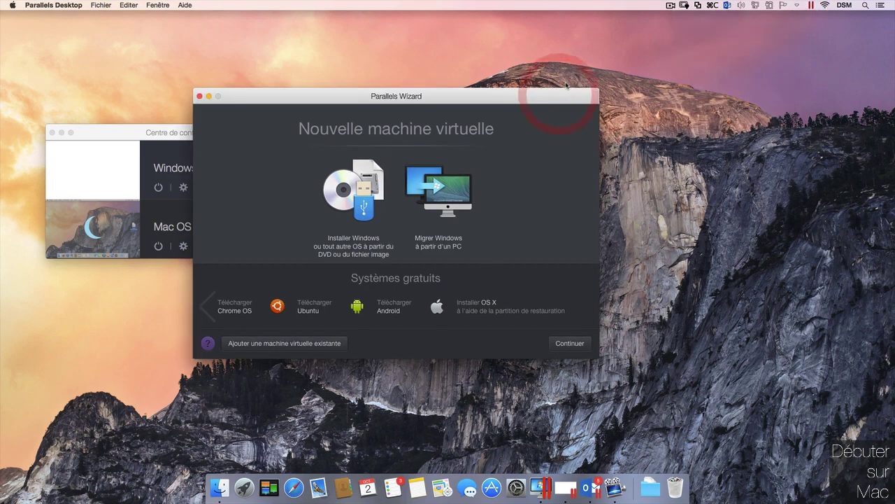
- View the Windows 8.1 Start menu from the Mac desktop, dismiss it and bring Parallels Desktop forward
left_click(566, 491)
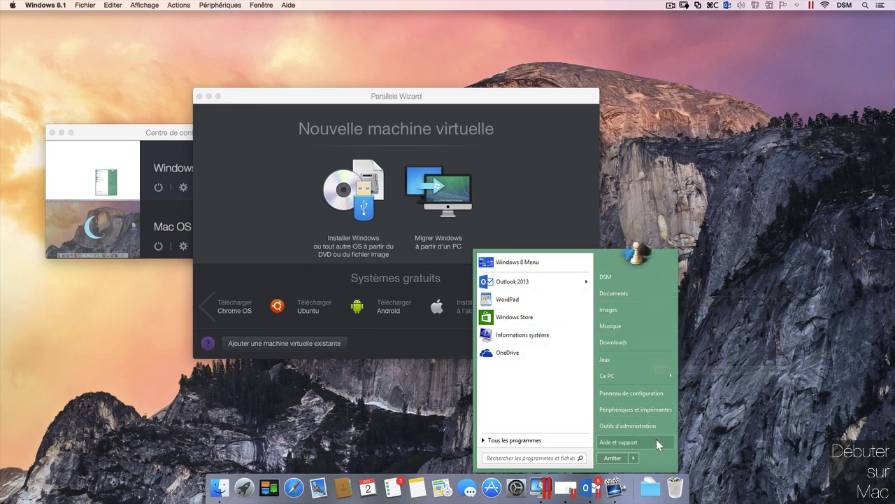
left_click(440, 413)
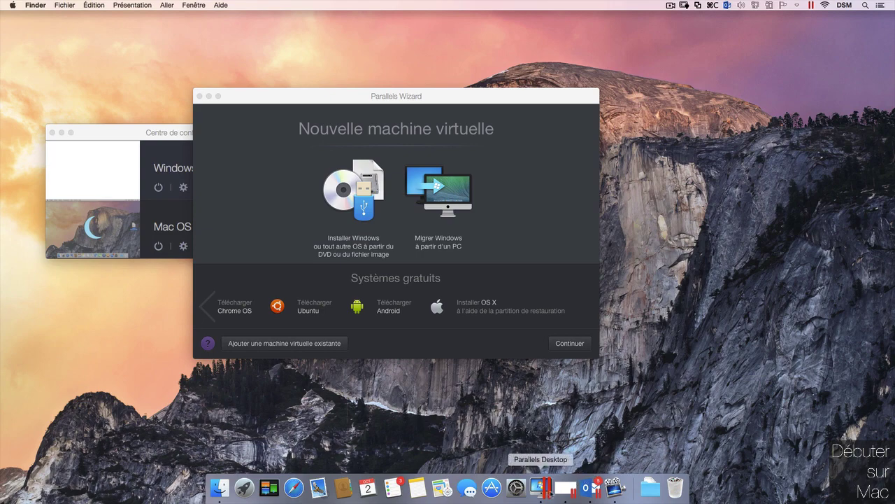
left_click(550, 491)
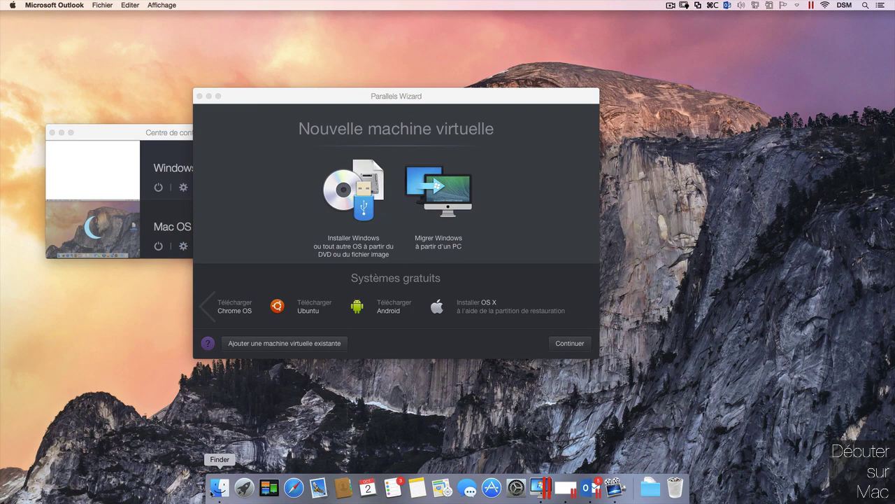
- Add the Parallels Desktop widget to the Today view of Notification Center and close the view
left_click(883, 5)
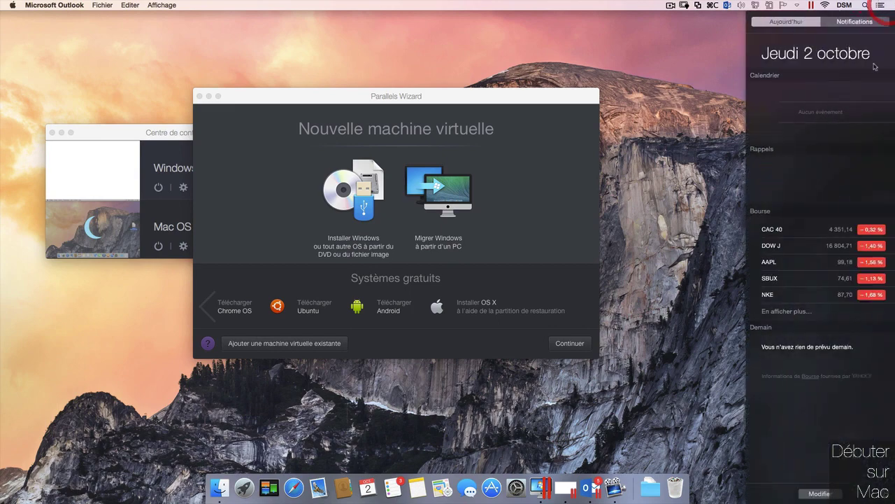
left_click(830, 494)
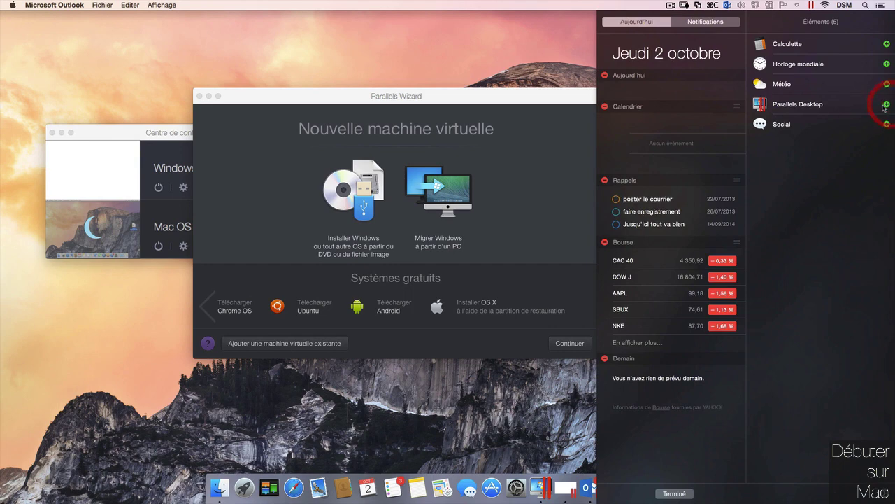
left_click(887, 104)
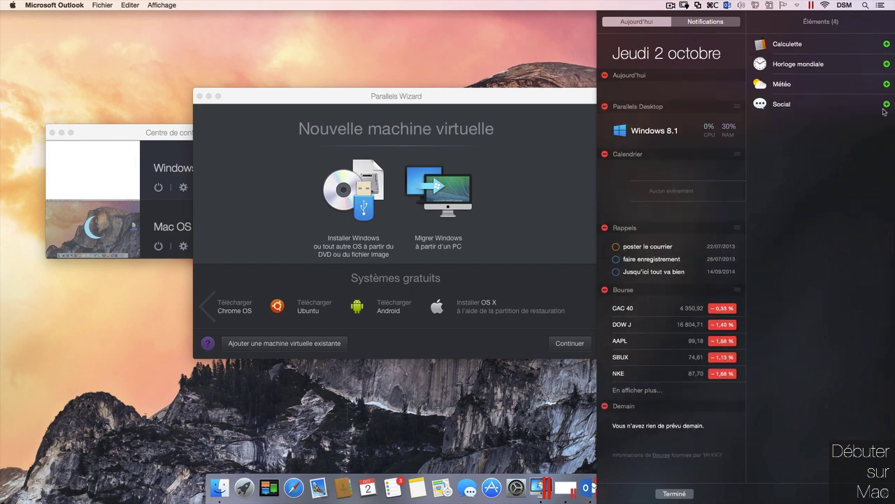
left_click(677, 494)
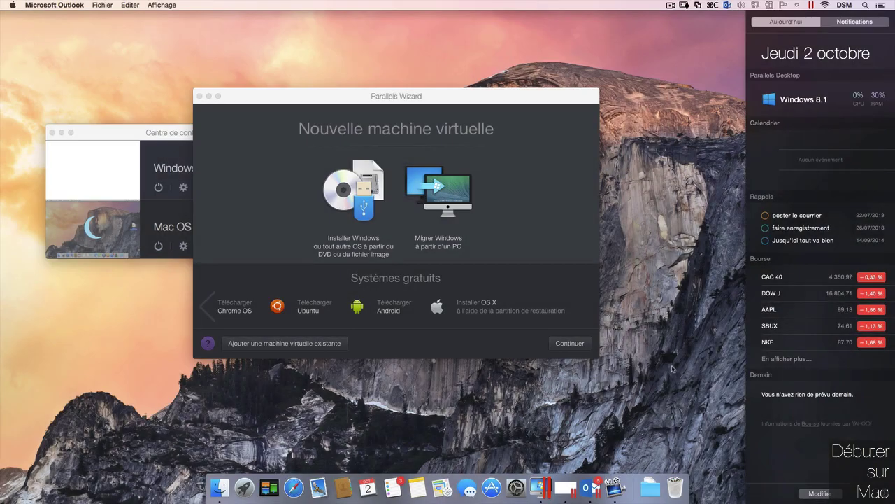
left_click(664, 365)
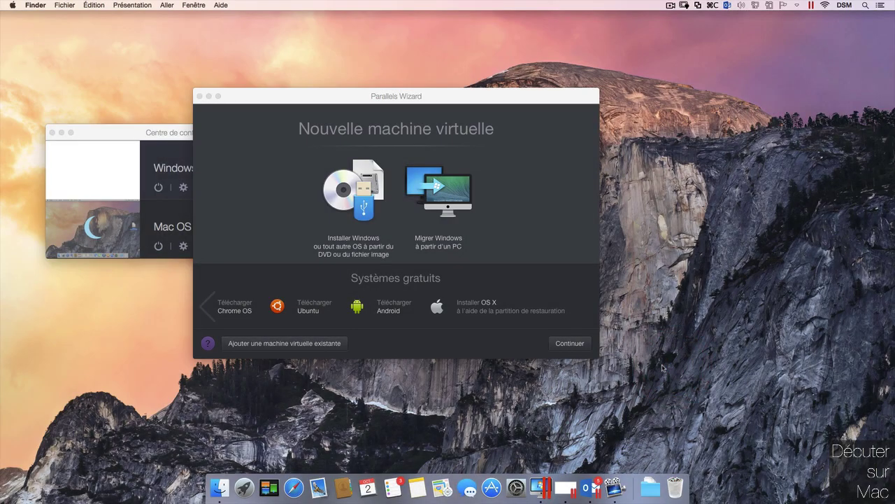
- Move the Parallels Wizard window clear of the control center window it overlaps
left_click_drag(340, 98, 548, 104)
left_click(270, 132)
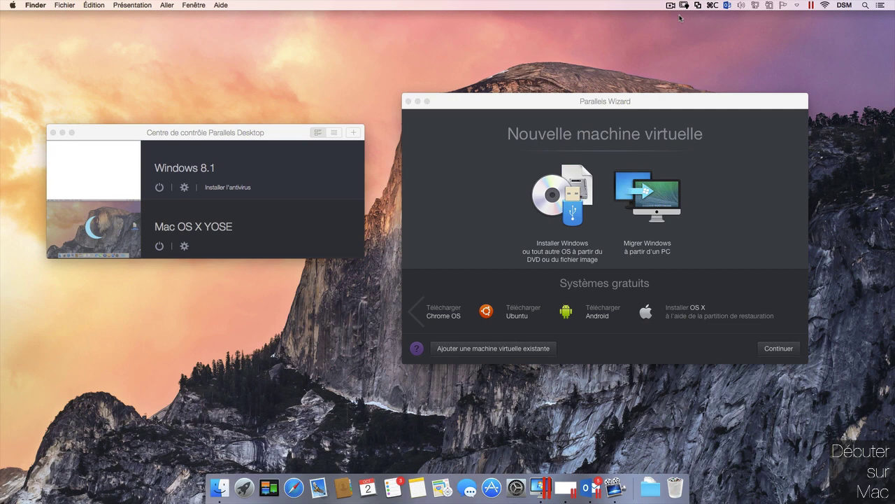
- Advance the new virtual machine wizard with installation from a DVD or image file, and reposition the window showing the detected systems
left_click(553, 205)
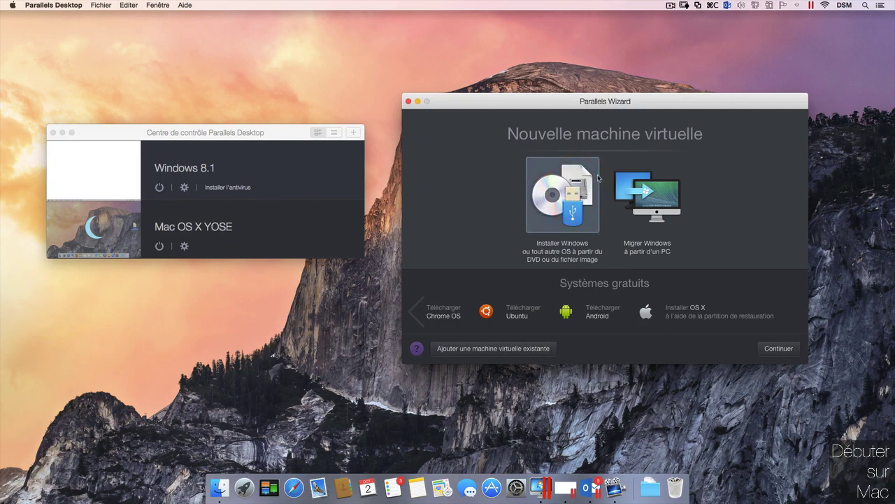
left_click(784, 350)
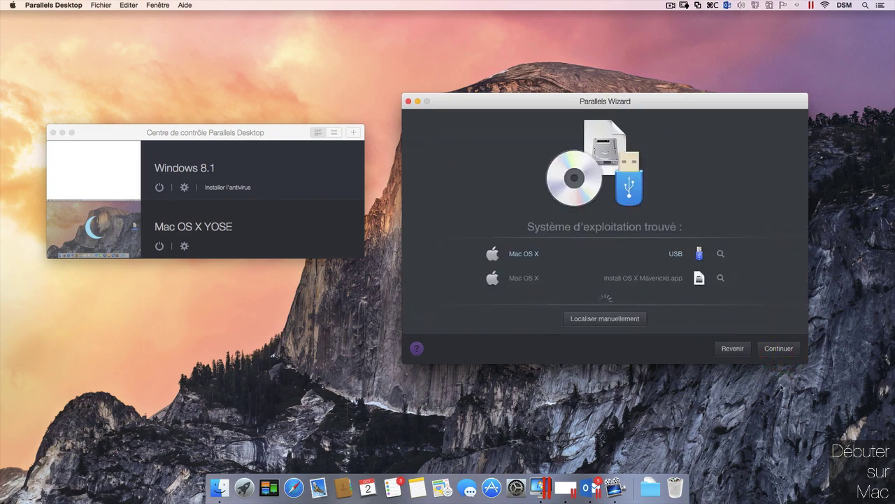
left_click_drag(759, 98, 585, 16)
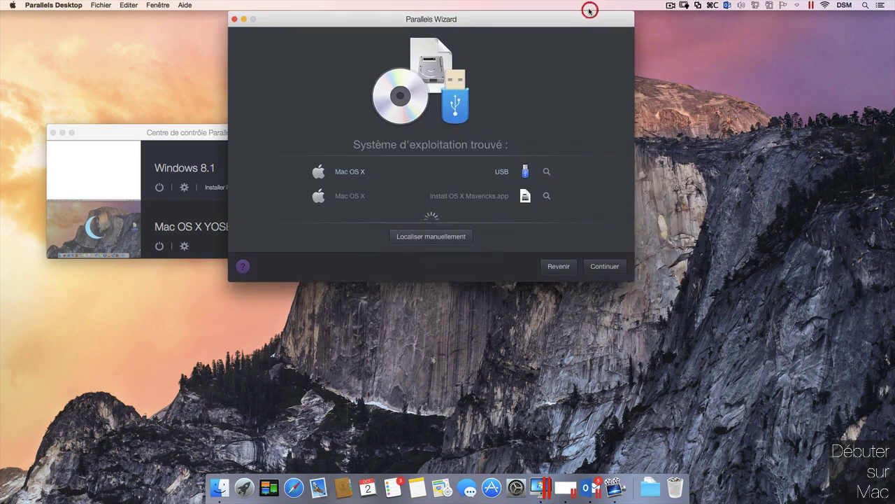
left_click(638, 285)
left_click(639, 298)
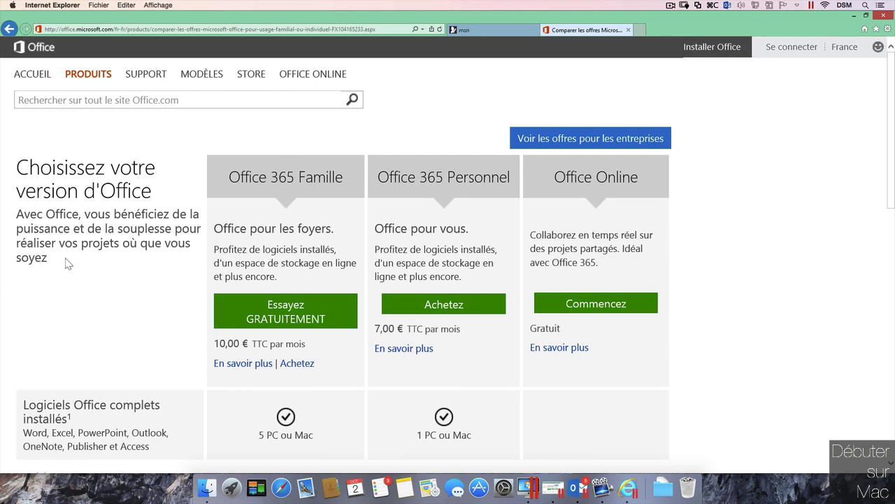
- Try to share part of the Office page's introductory paragraph through Twitter from Internet Explorer, and cancel the account setup
left_click_drag(78, 243, 33, 223)
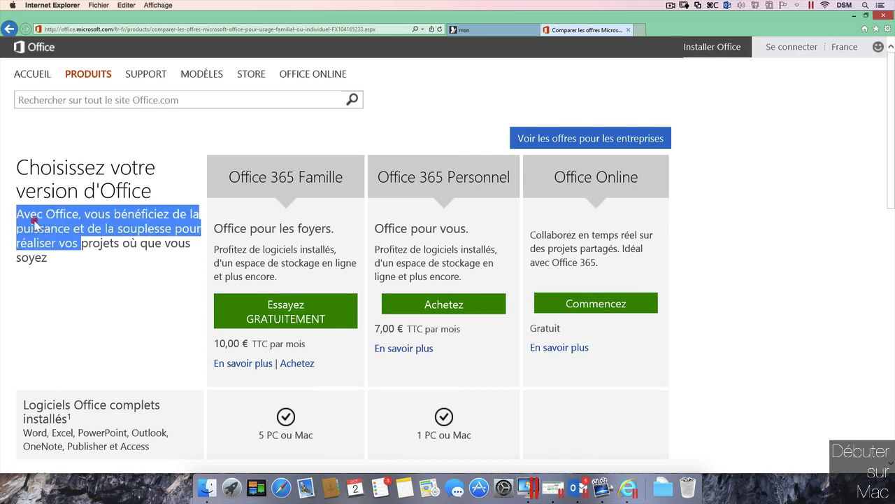
right_click(33, 222)
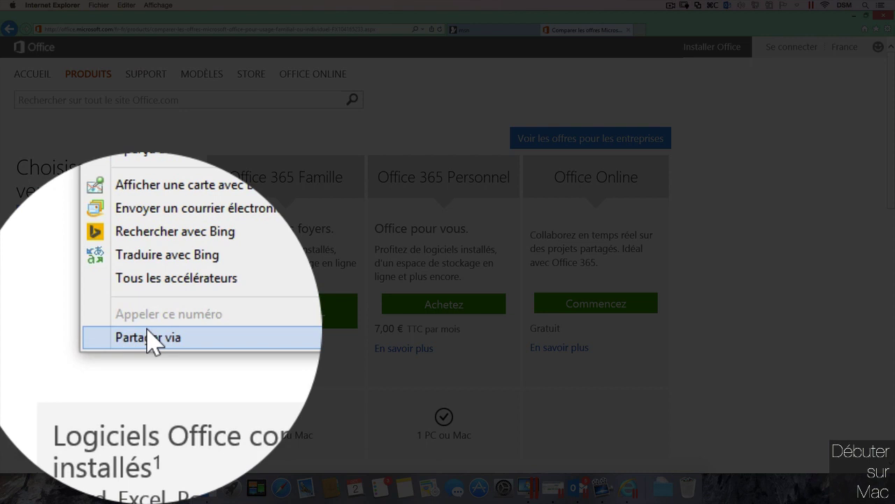
mouse_move(149, 337)
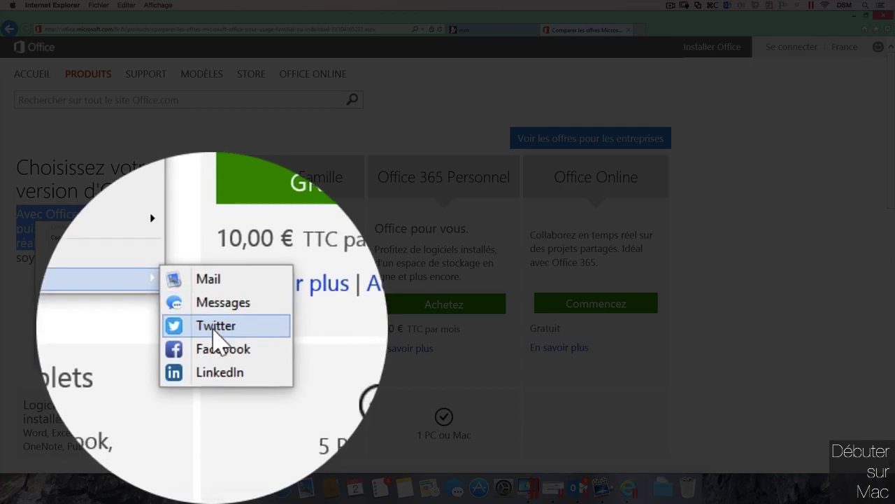
left_click(213, 383)
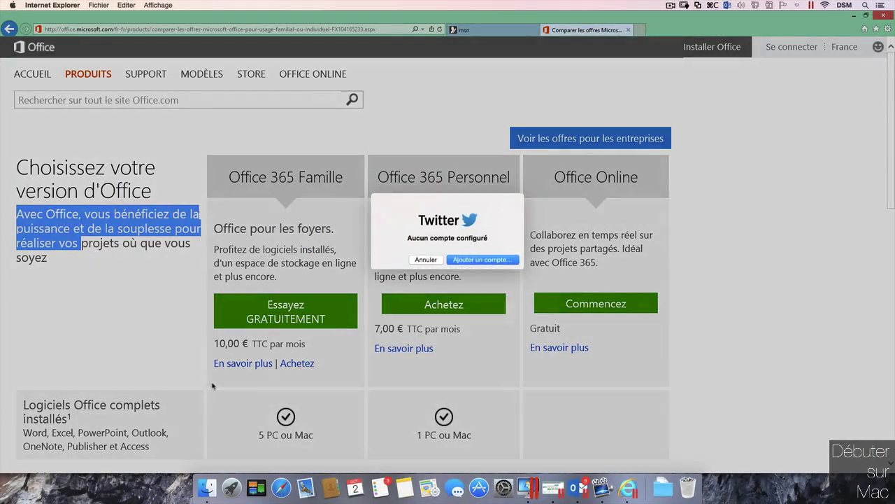
left_click(421, 272)
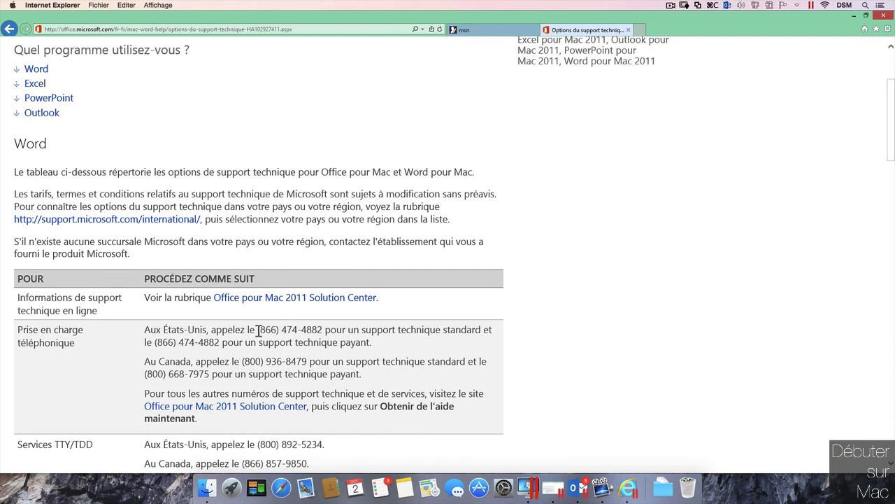
- Call the first US technical support phone number listed in the Word support table
left_click_drag(256, 330, 318, 331)
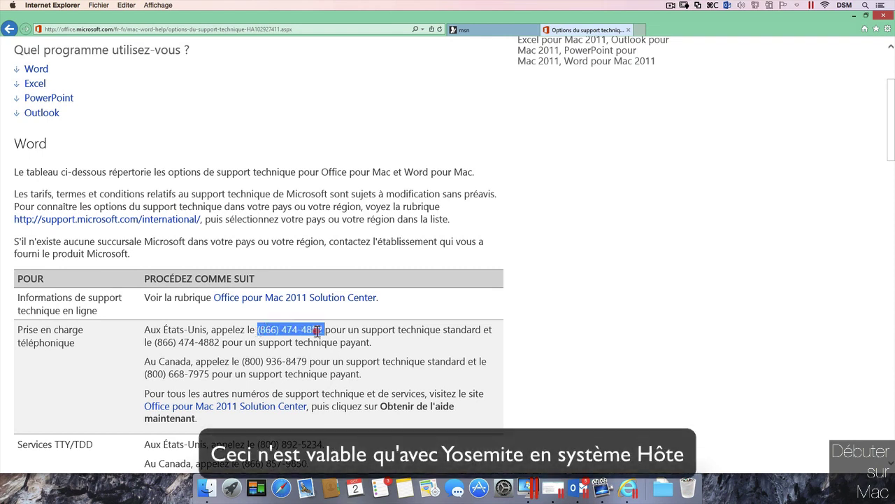
right_click(318, 331)
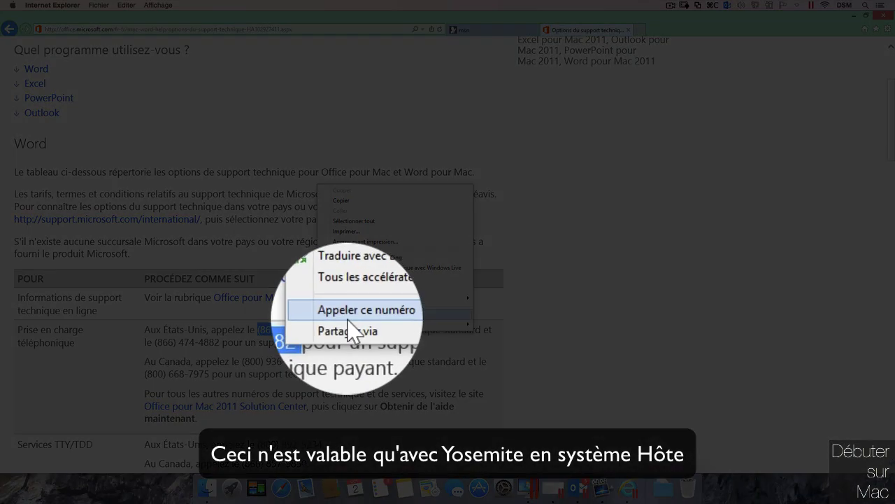
left_click(348, 321)
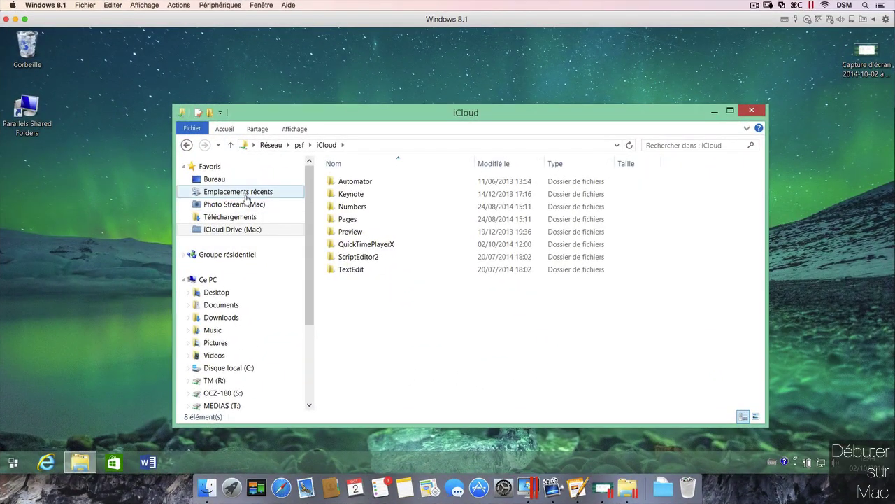
- Copy the photo IMG_0008 from the Mac's Photo Stream folder to the Windows desktop
left_click(260, 205)
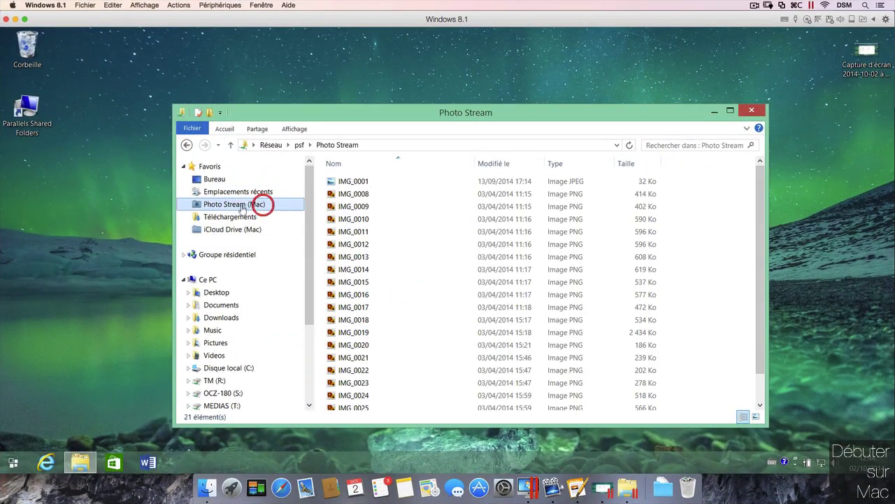
left_click_drag(370, 193, 493, 85)
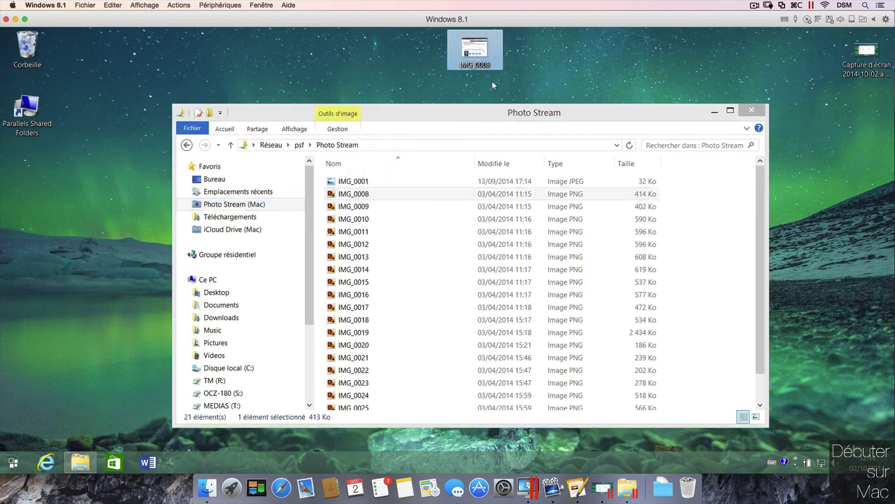
- Copy the screenshot file from the Windows desktop into iCloud Drive (Mac) and select it in the Mac Finder
left_click(263, 233)
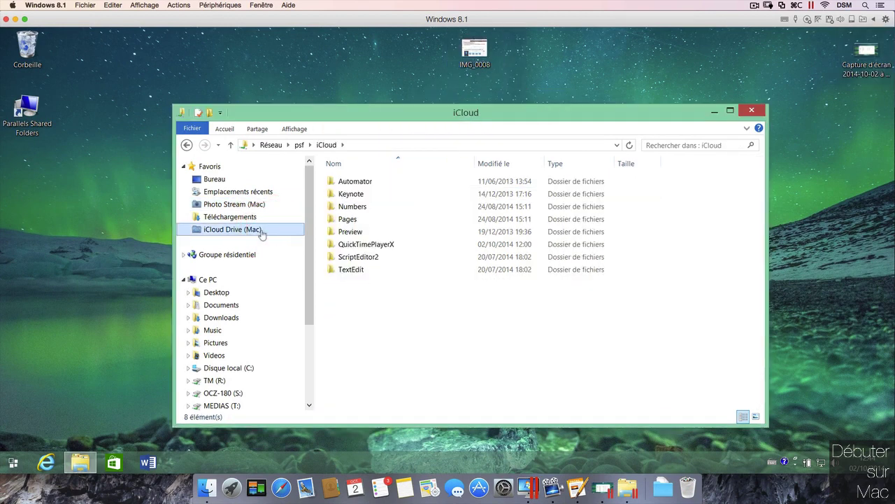
left_click_drag(868, 52, 669, 322)
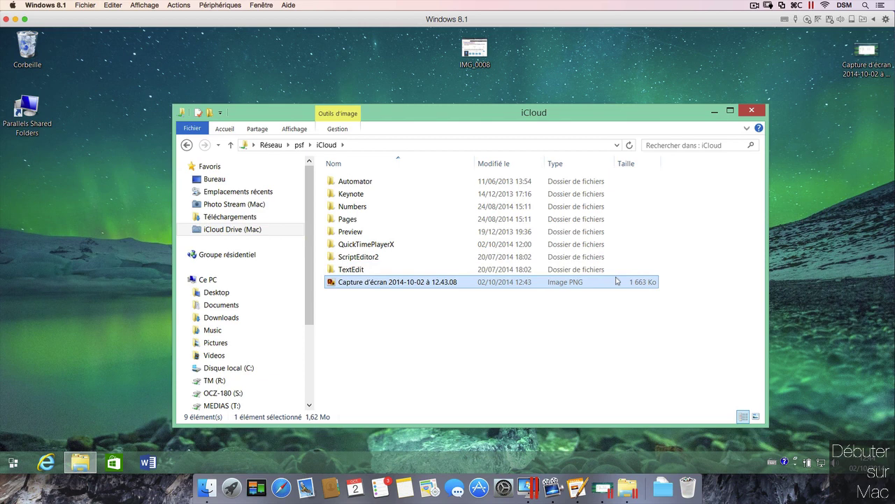
left_click(207, 487)
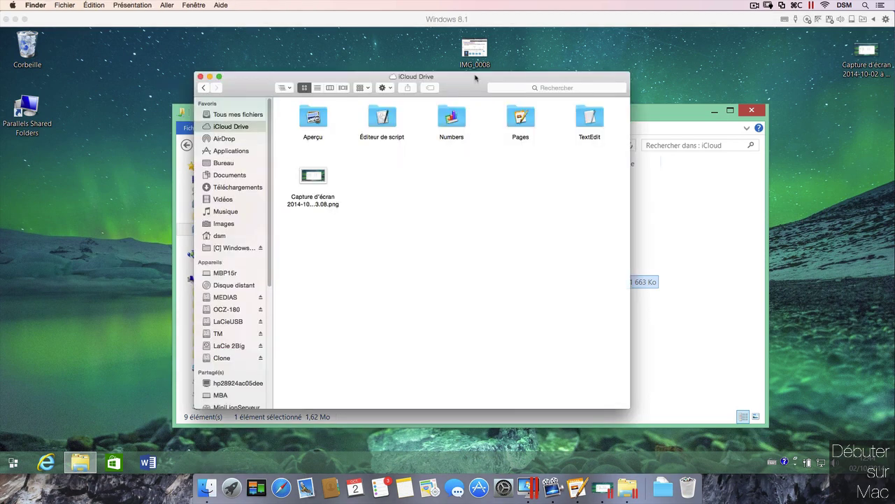
left_click(318, 176)
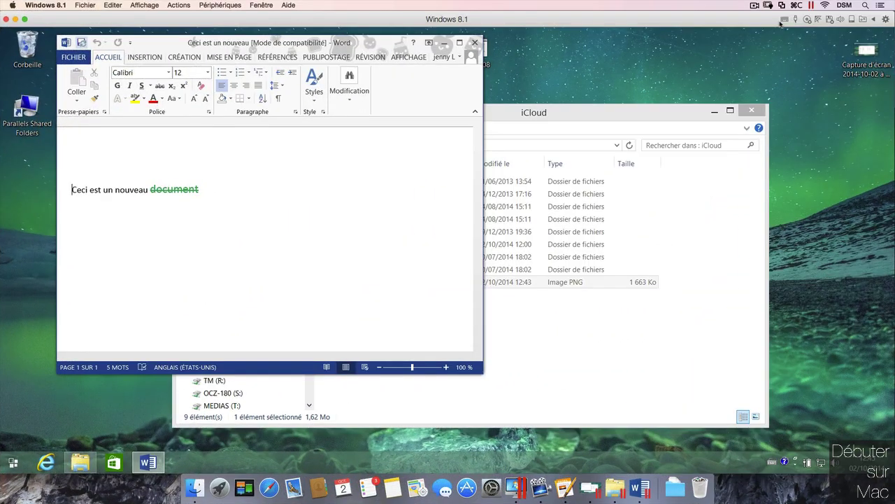
- Add iCloud Drive (Mac) as a save location for the Word document and choose it as the destination
left_click(74, 57)
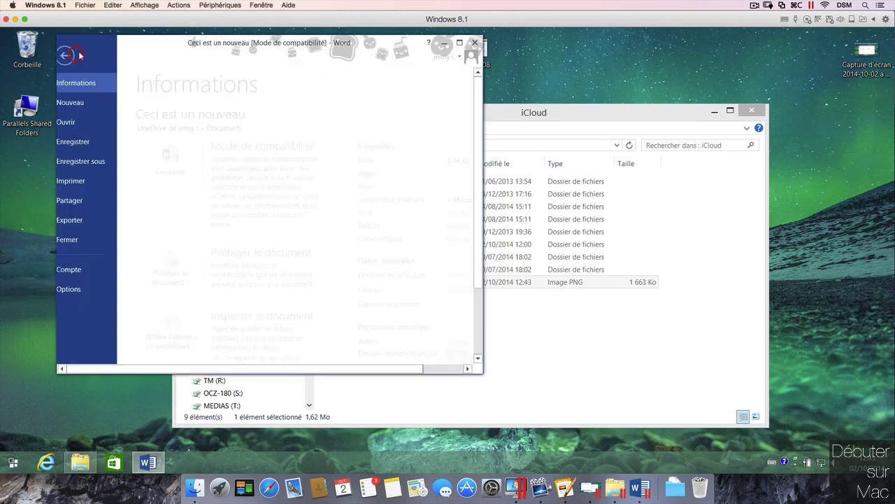
left_click(105, 160)
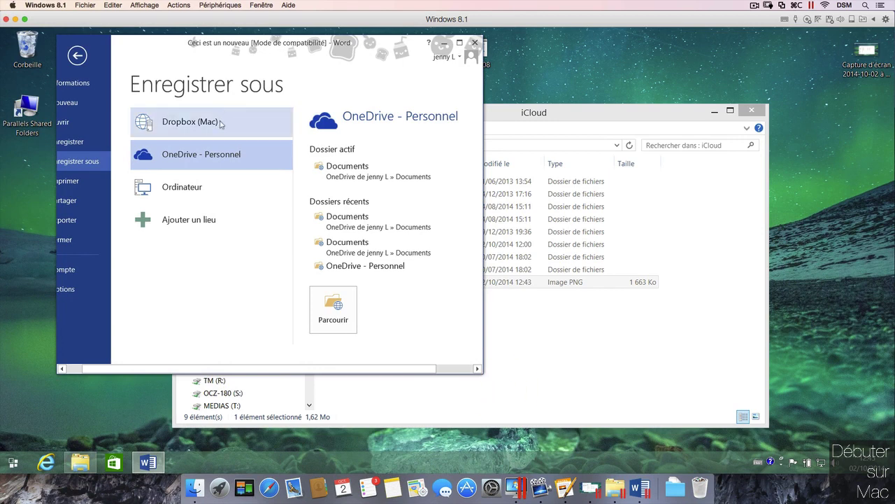
left_click(223, 220)
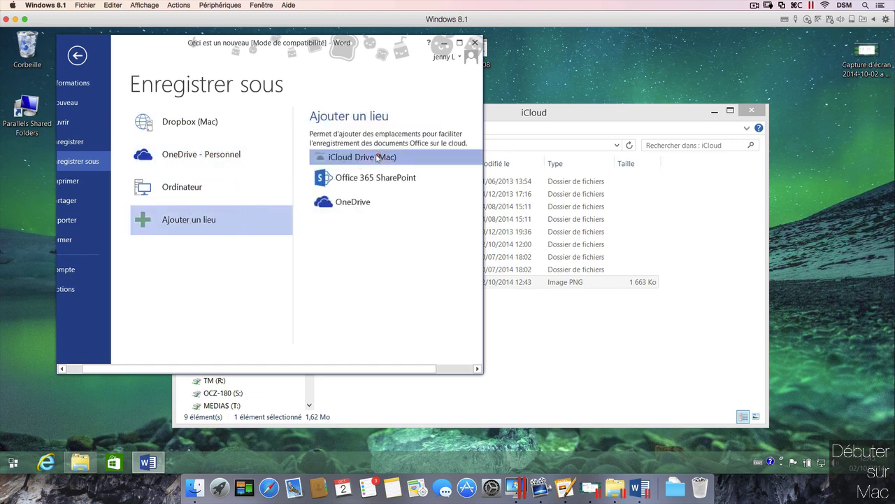
left_click(375, 158)
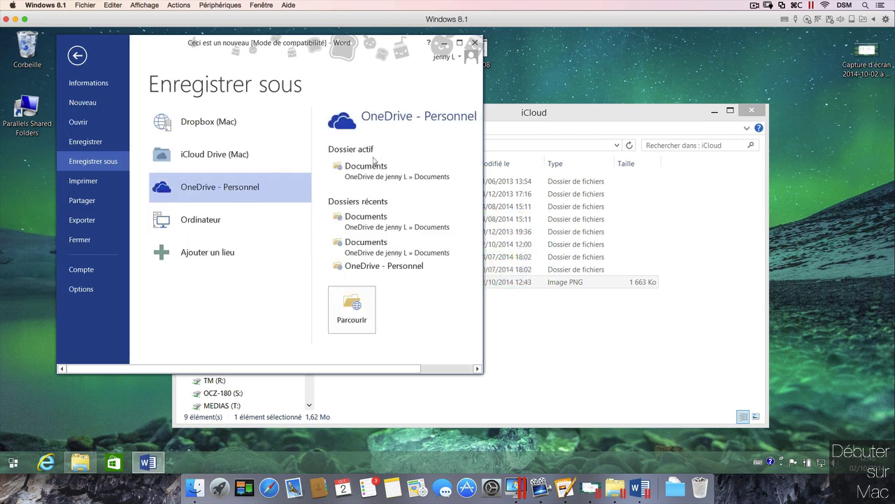
left_click(238, 156)
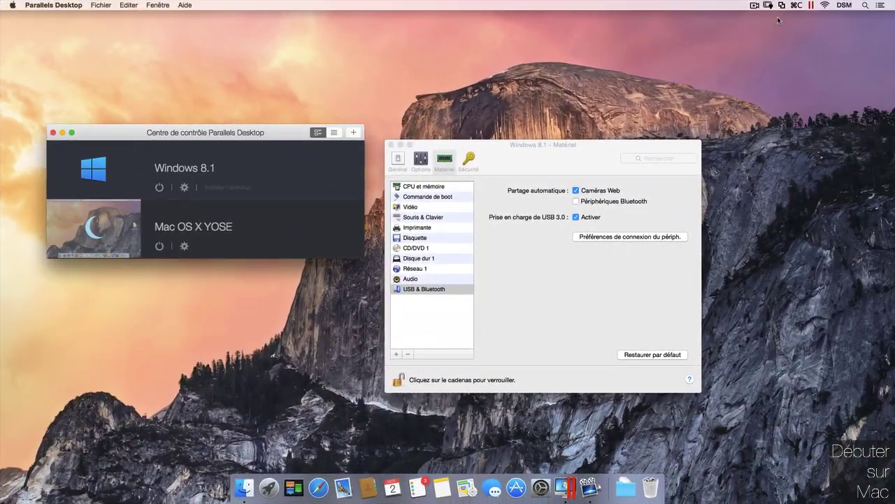
- Set the Windows 8.1 virtual machine to 6 CPUs and restore its default CPU and memory settings
left_click(439, 186)
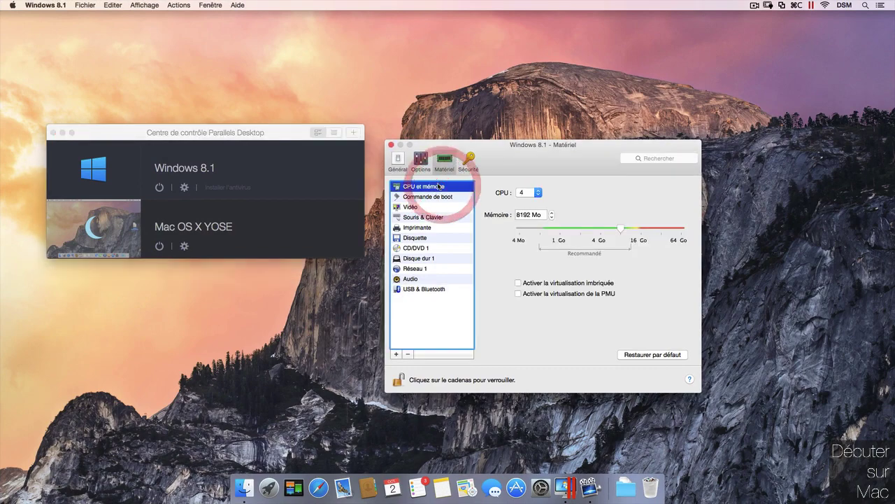
left_click(537, 192)
left_click(532, 210)
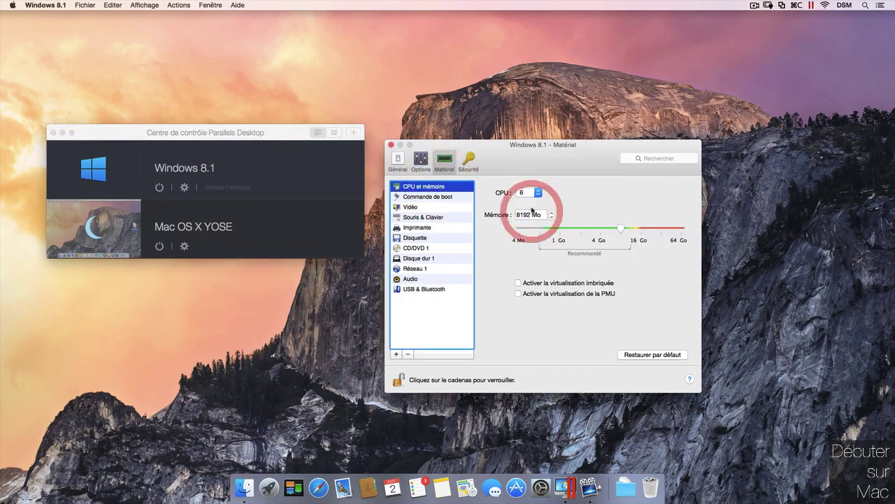
left_click(672, 352)
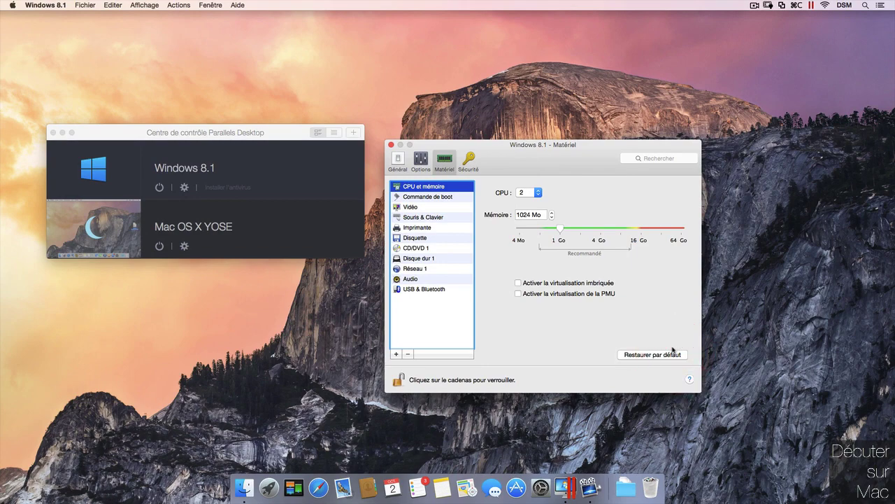
- Set the virtual machine's memory to 4096 MB and its CPU count to 4
left_click_drag(561, 230, 601, 229)
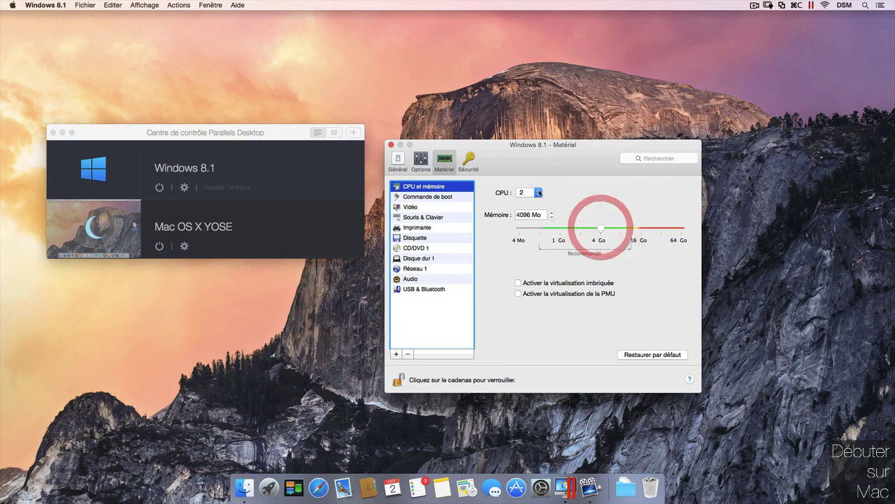
left_click(539, 192)
left_click(532, 212)
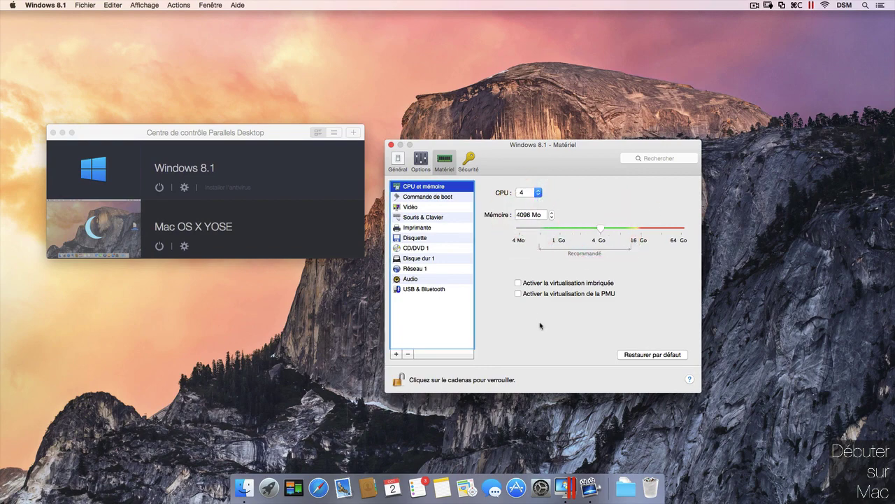
- Examine the virtual machine's general settings, its advanced options and its optimization options
left_click(396, 161)
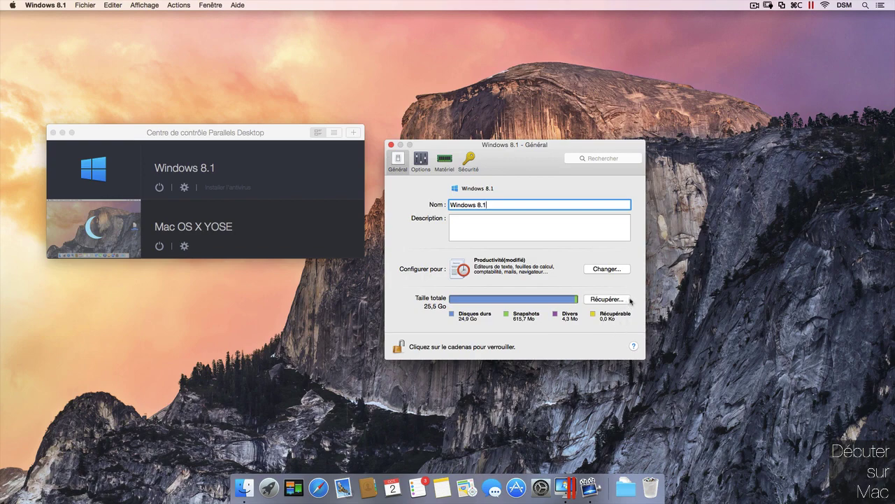
left_click(420, 161)
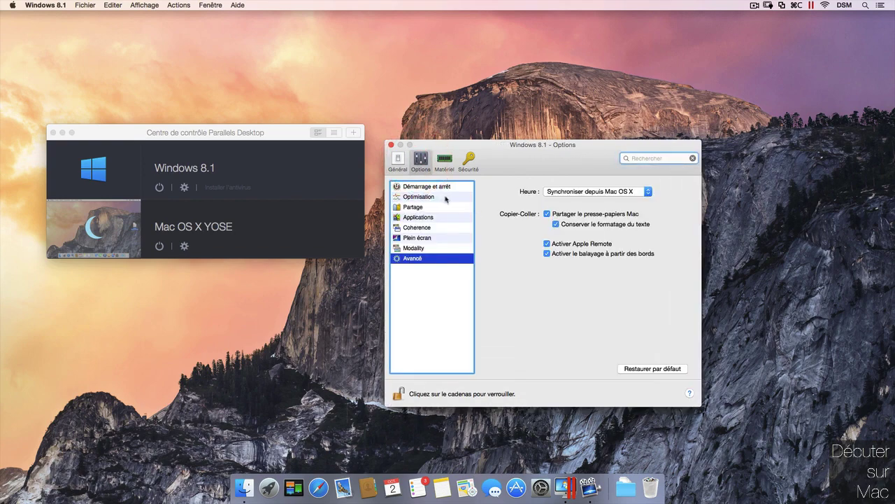
left_click(445, 198)
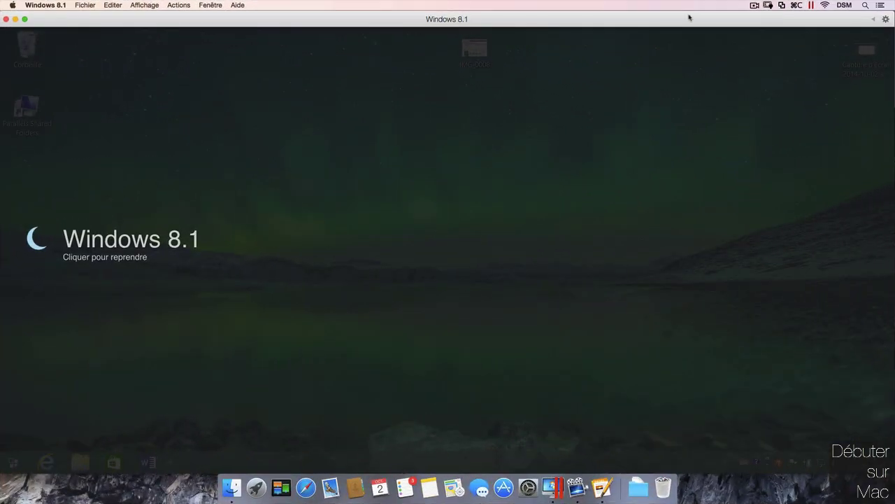
- Open the disk space cleanup tool and minimize the suspended Windows 8.1 window behind it
left_click(85, 6)
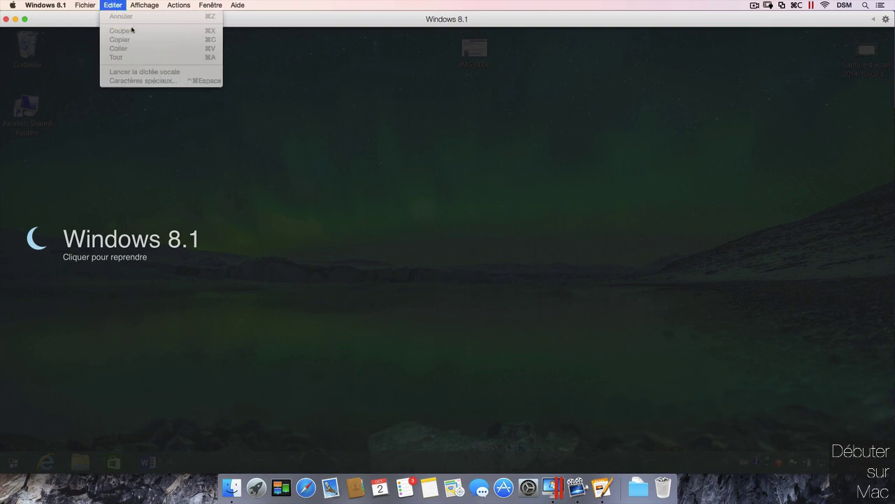
left_click(101, 30)
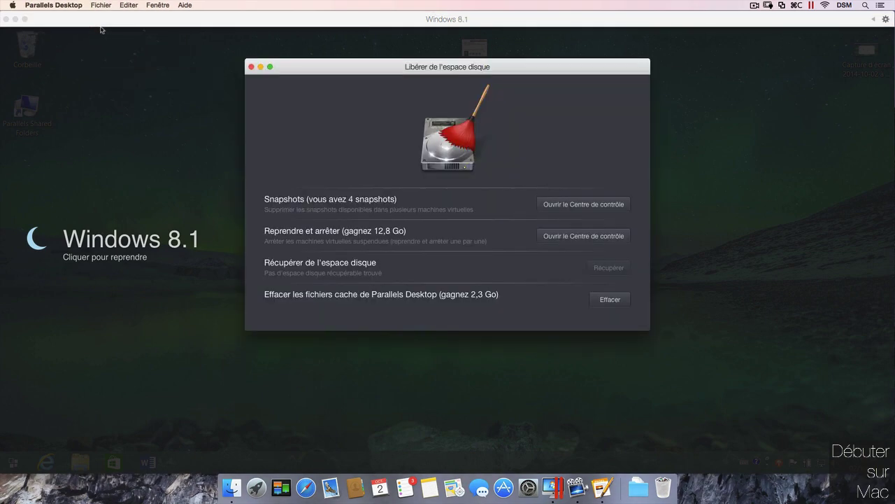
left_click(16, 19)
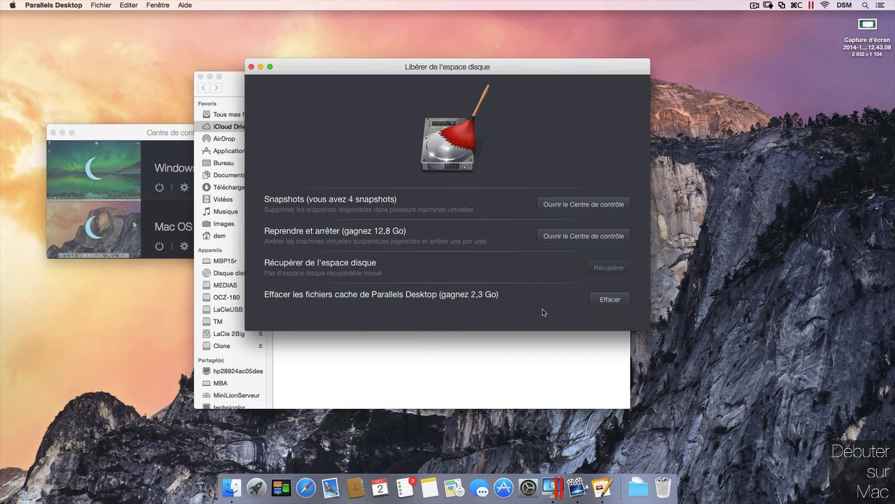
- Open the Parallels Desktop control center from the snapshots entry of the disk space cleanup tool
left_click(597, 205)
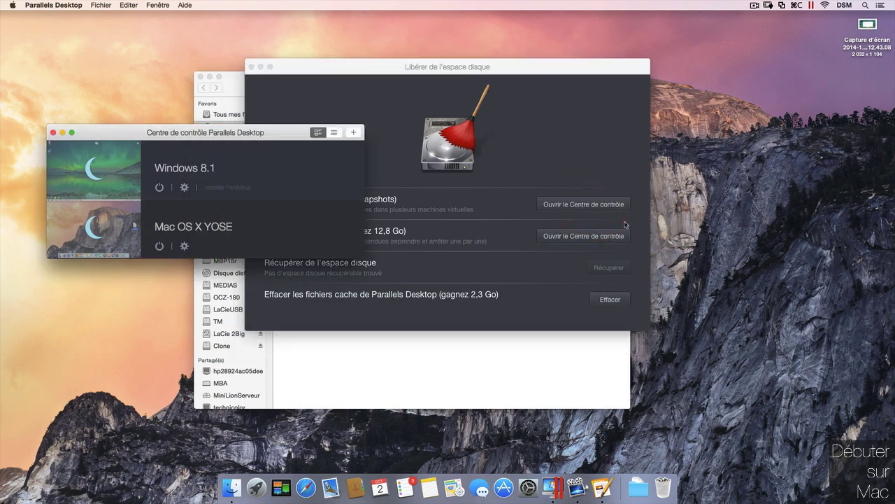
- Open the suspended Windows 8.1 virtual machine from the control center and bring up its snapshot manager
left_click_drag(203, 133, 263, 132)
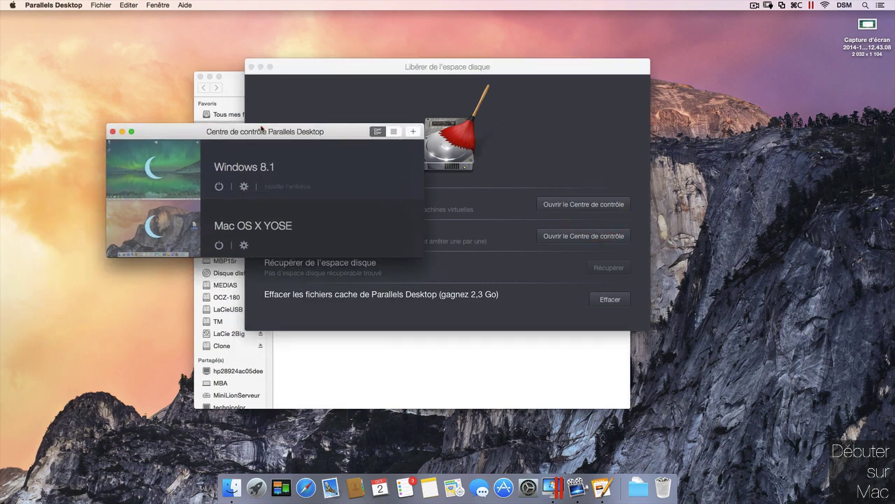
double_click(223, 165)
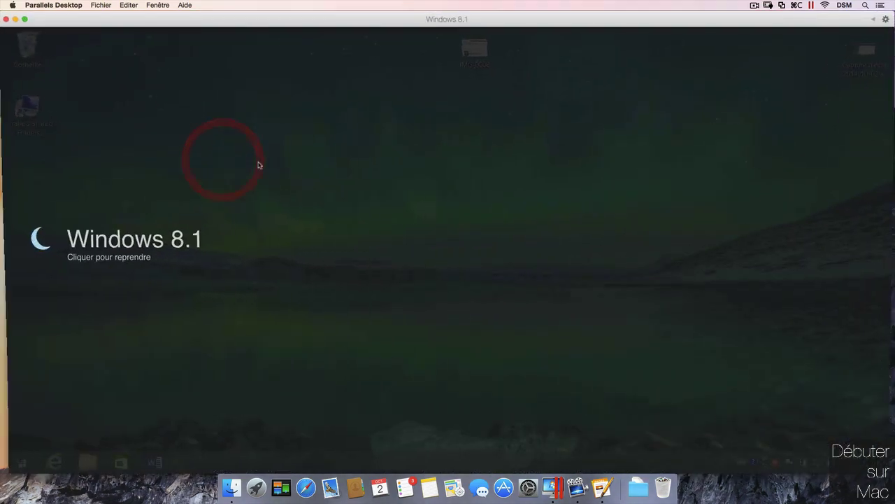
left_click(208, 5)
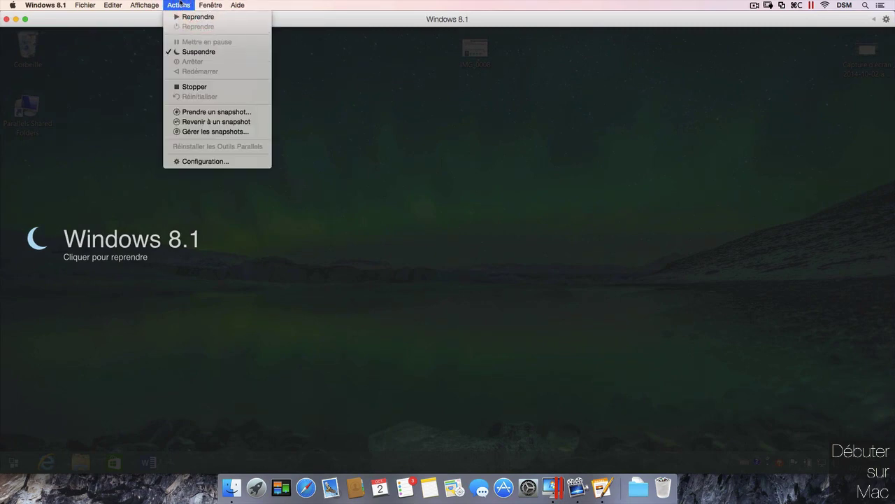
mouse_move(158, 4)
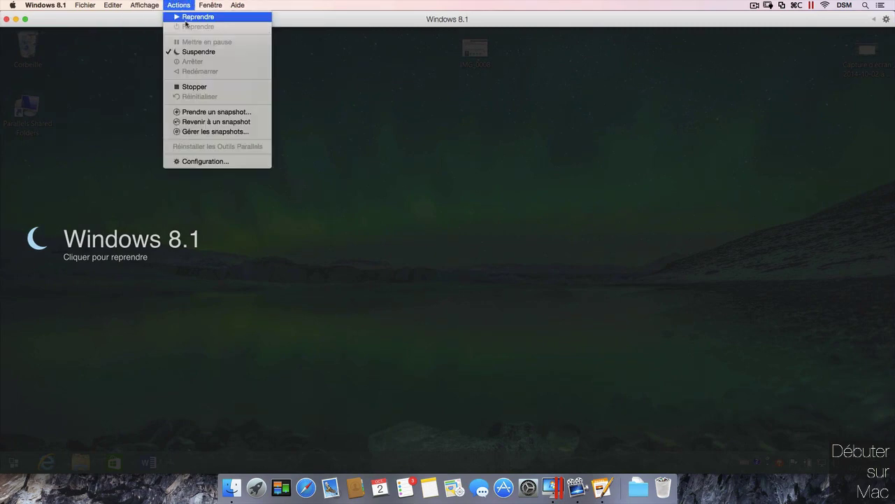
left_click(215, 131)
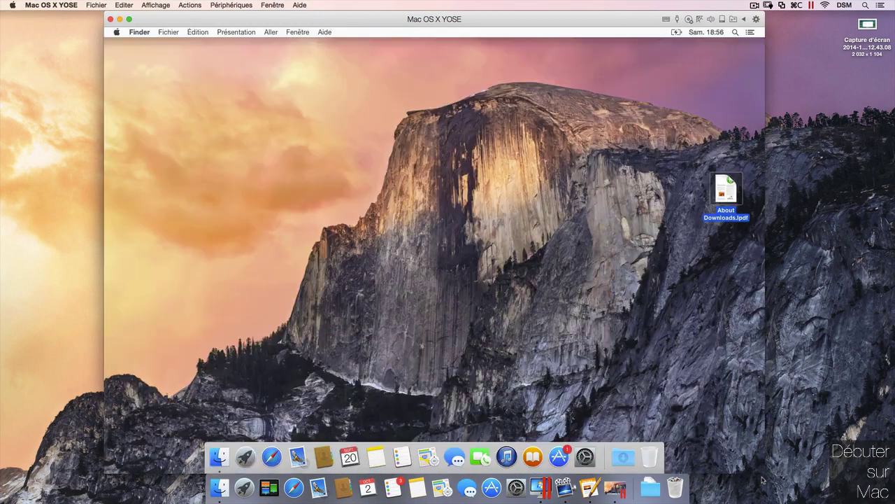
- Resize the Mac OS X YOSE virtual machine window slightly and transfer the screenshot file from the Mac desktop onto its desktop
mouse_move(766, 475)
left_mouse_down()
mouse_move(676, 400)
mouse_move(592, 420)
mouse_move(693, 426)
mouse_move(742, 455)
mouse_move(763, 482)
left_mouse_up()
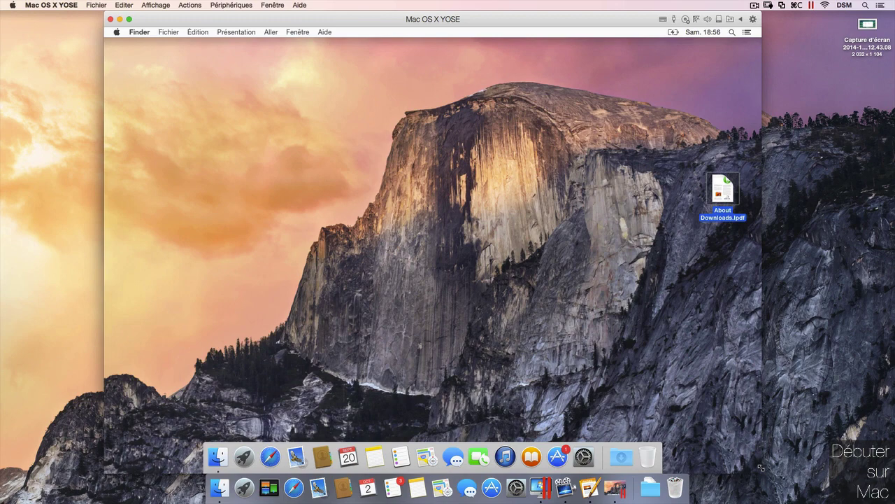
left_click_drag(868, 25, 601, 109)
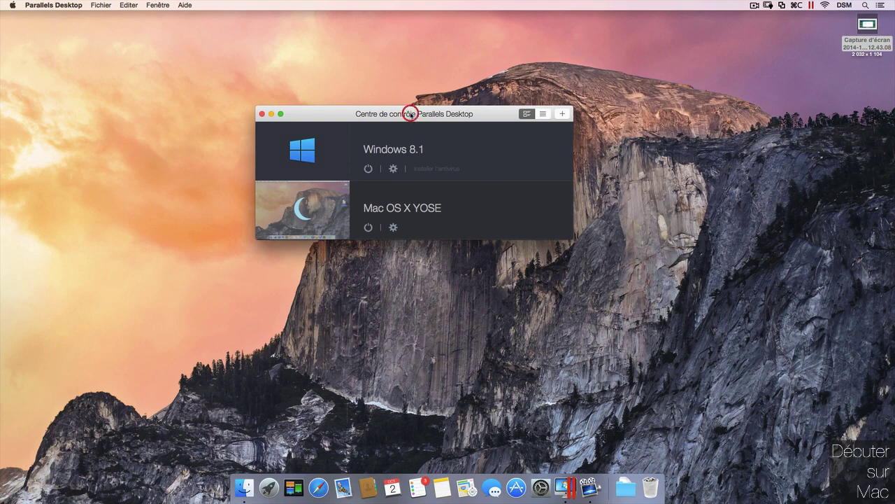
- Show the actions available for the Windows 8.1 virtual machine in the control center
right_click(455, 155)
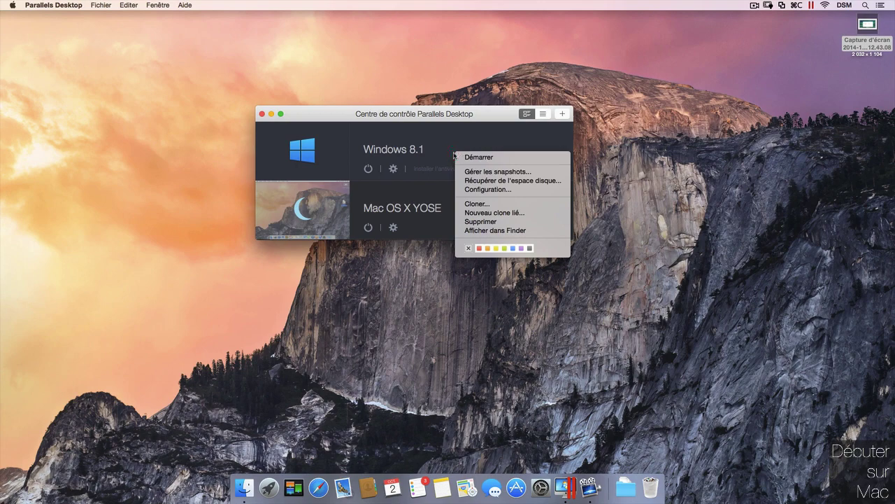